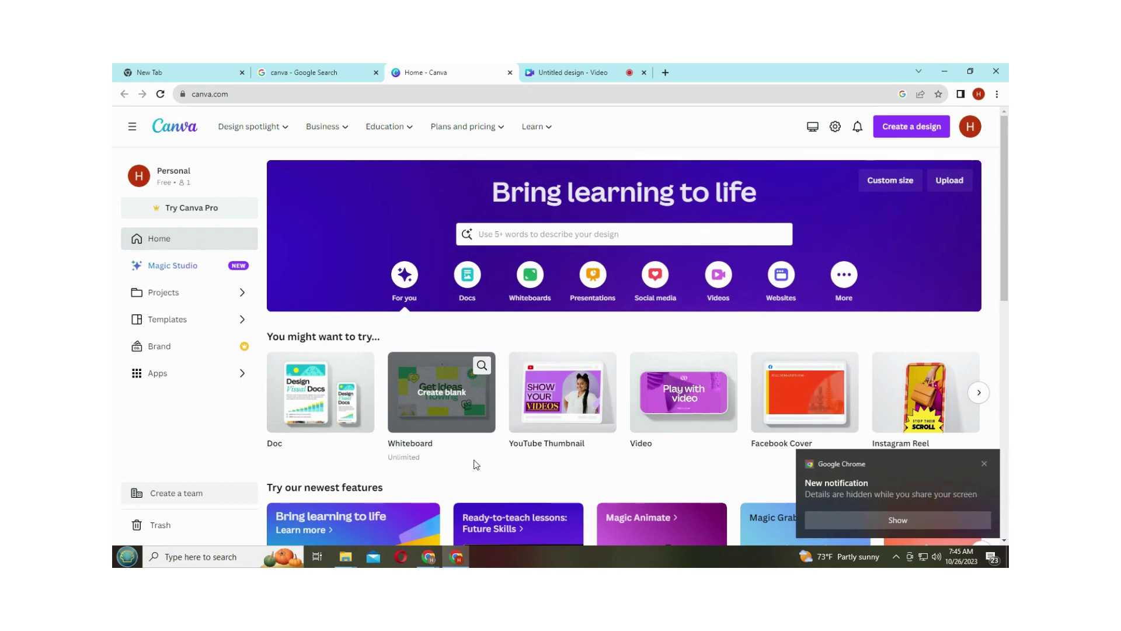
- Dismiss the browser notification and search the templates for "youtube thumbnails"
left_click(985, 463)
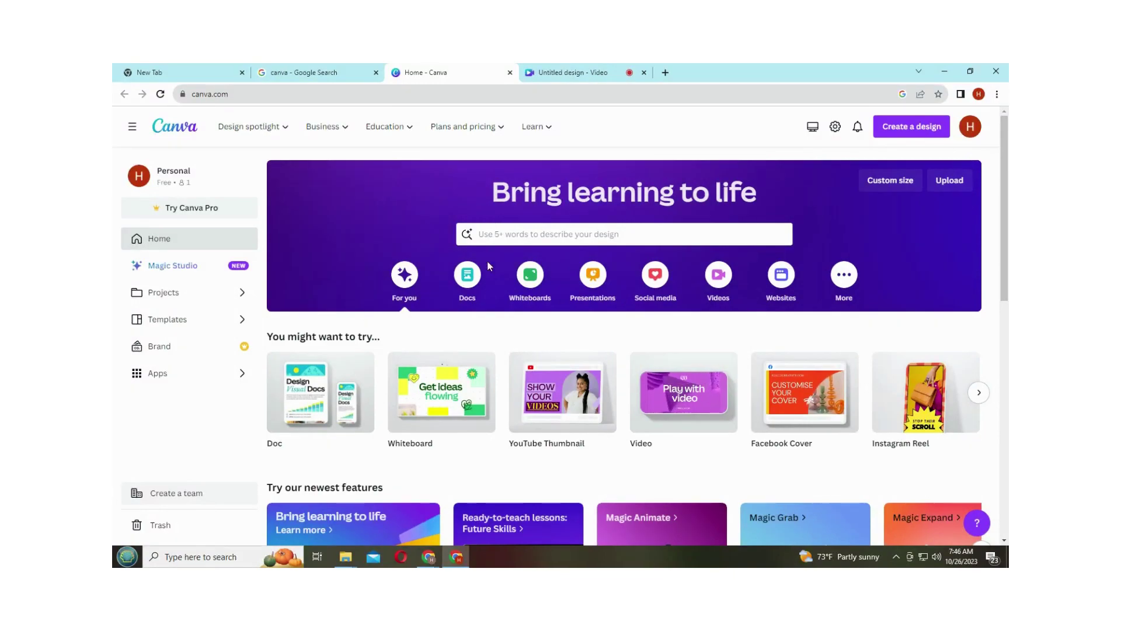
scroll(481, 322, "down", 9)
scroll(482, 327, "up", 5)
scroll(481, 326, "up", 4)
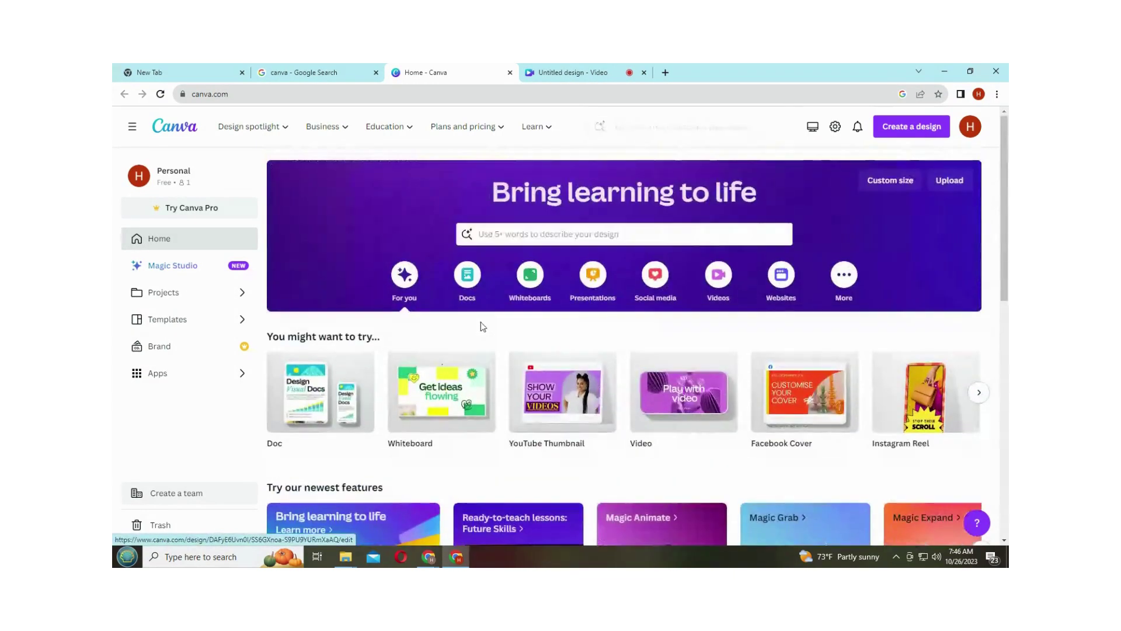
left_click(498, 240)
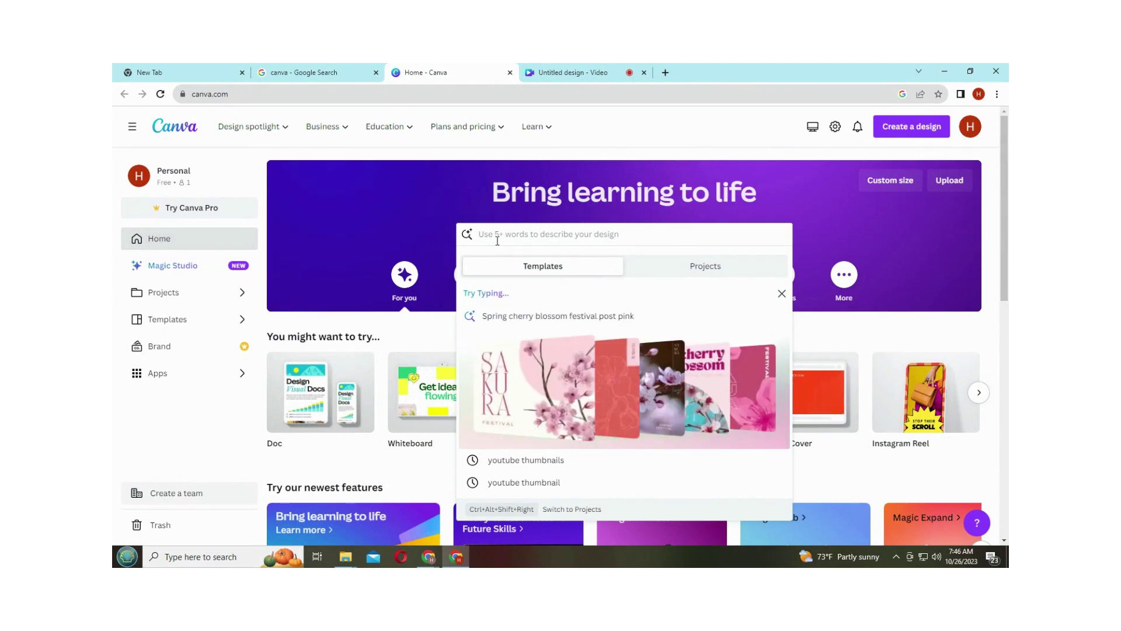
type("youtube")
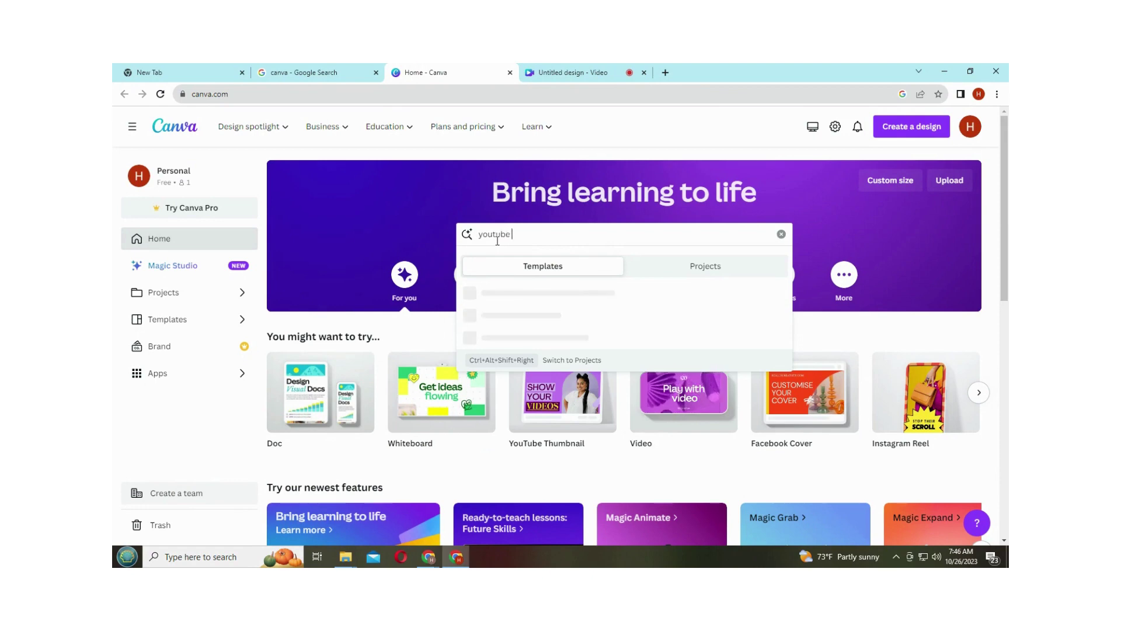
type(" thumbnail")
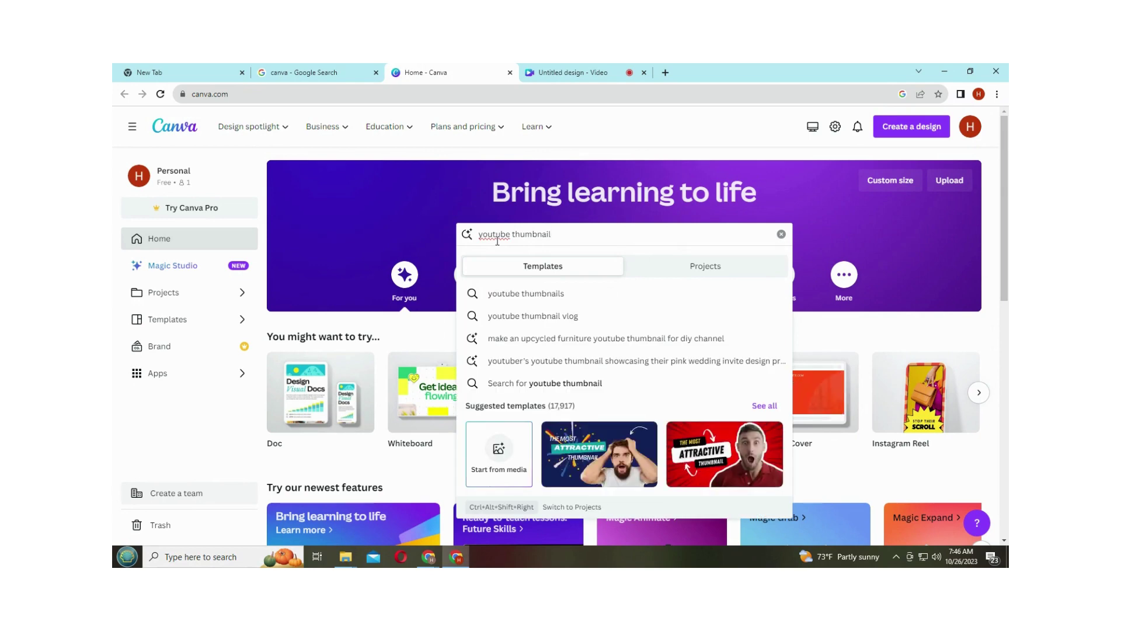
left_click(520, 297)
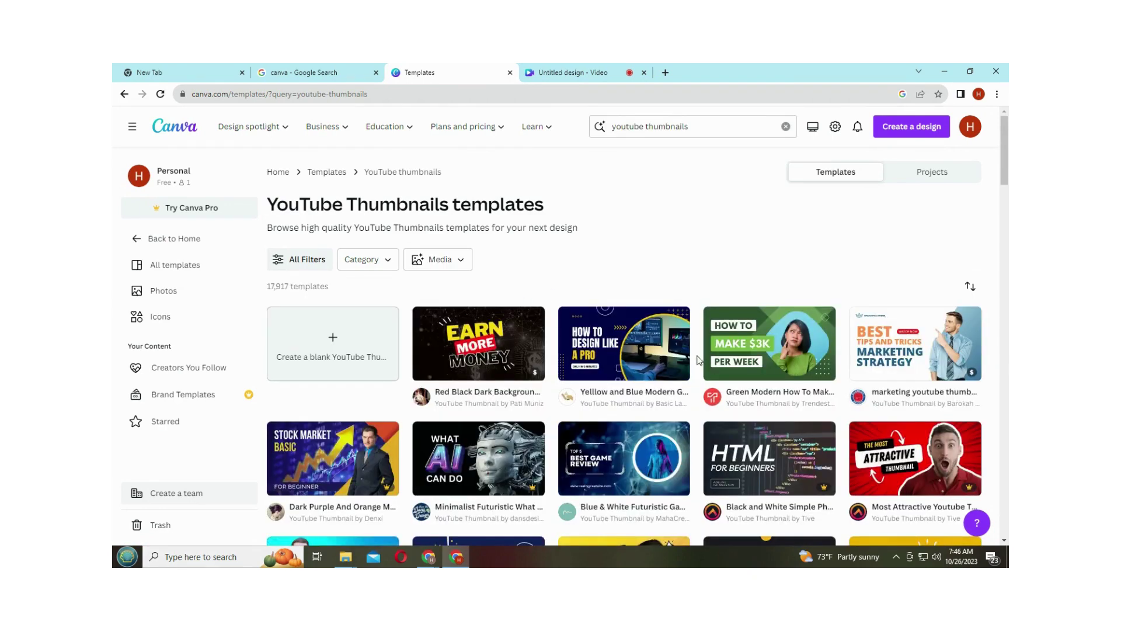
- Browse the range of YouTube thumbnail templates in the search results
scroll(699, 360, "down", 3)
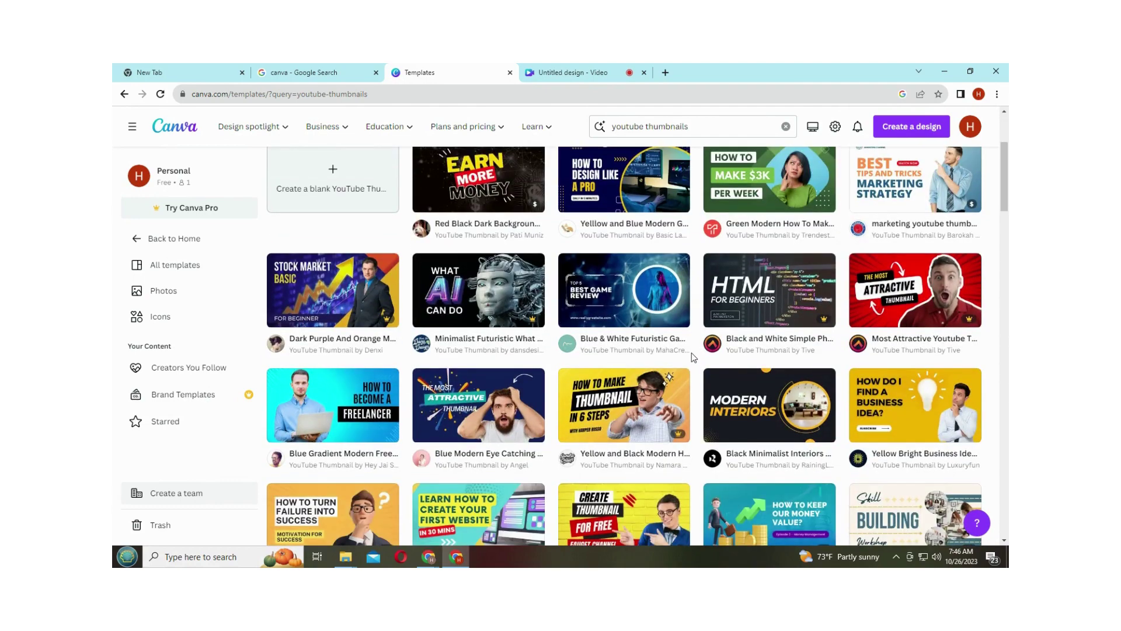
scroll(693, 356, "down", 5)
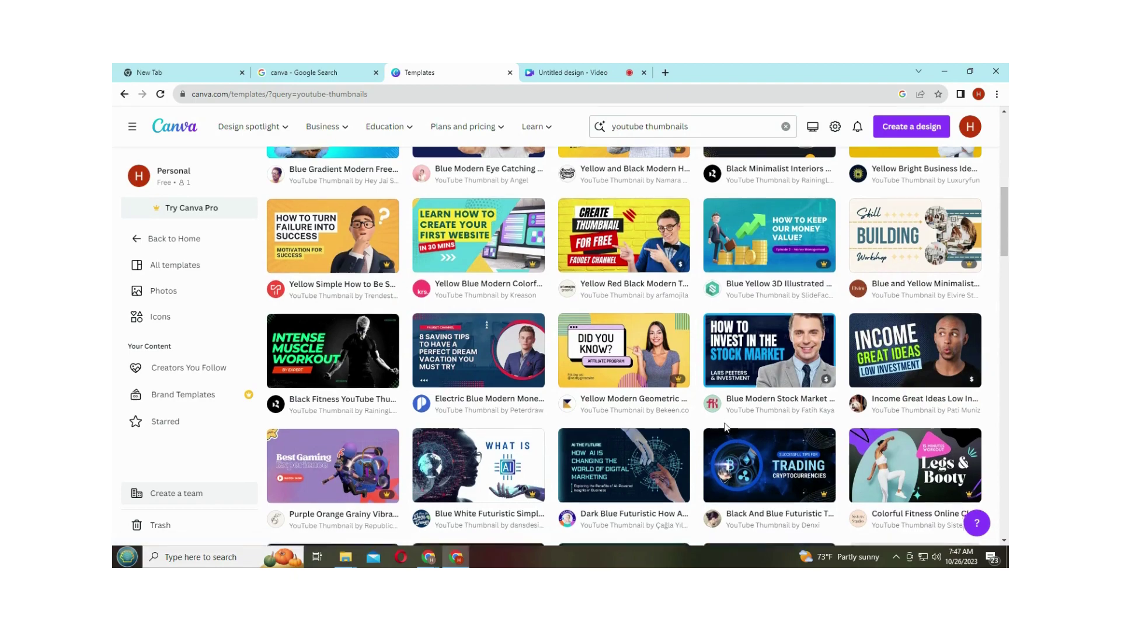
scroll(730, 435, "down", 5)
scroll(726, 429, "down", 5)
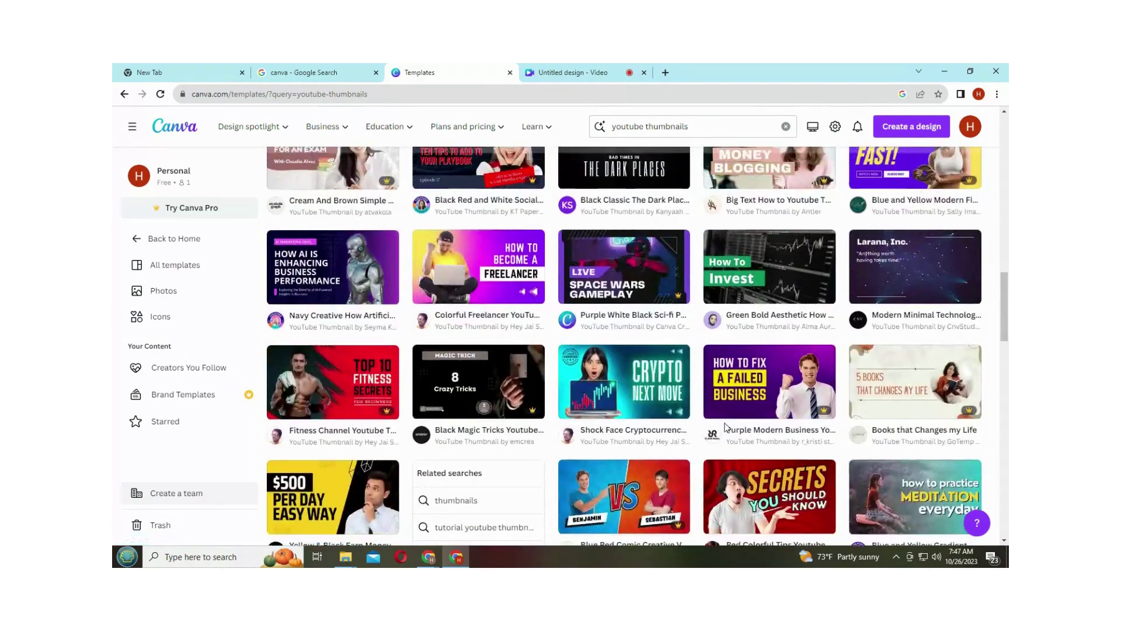
scroll(726, 428, "up", 10)
scroll(726, 428, "down", 4)
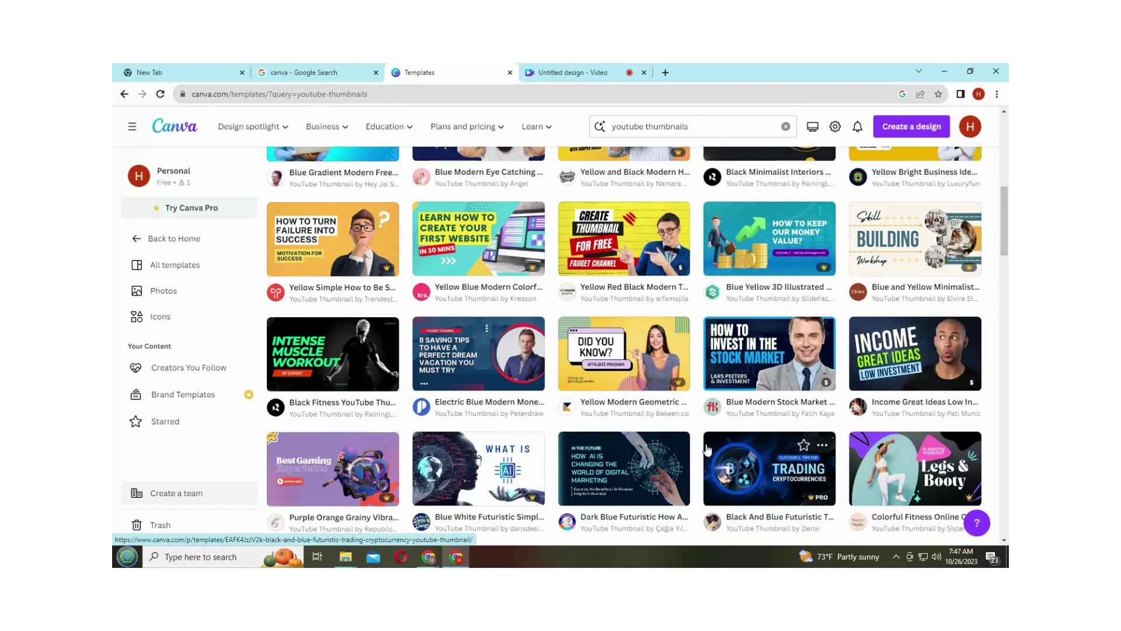
scroll(709, 444, "up", 6)
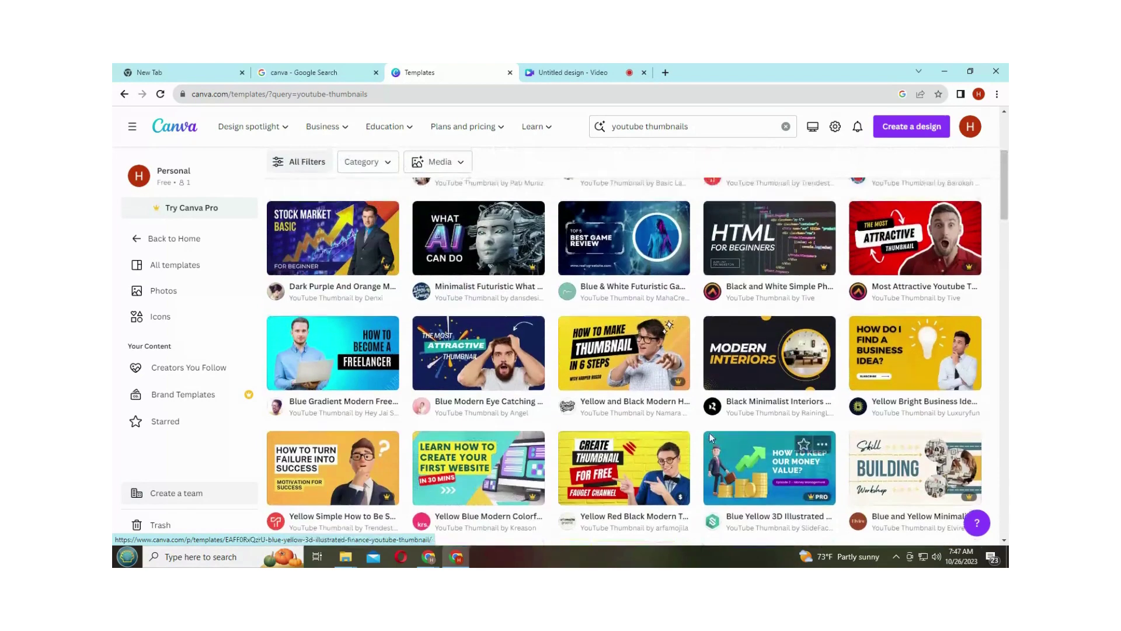
scroll(712, 438, "up", 1)
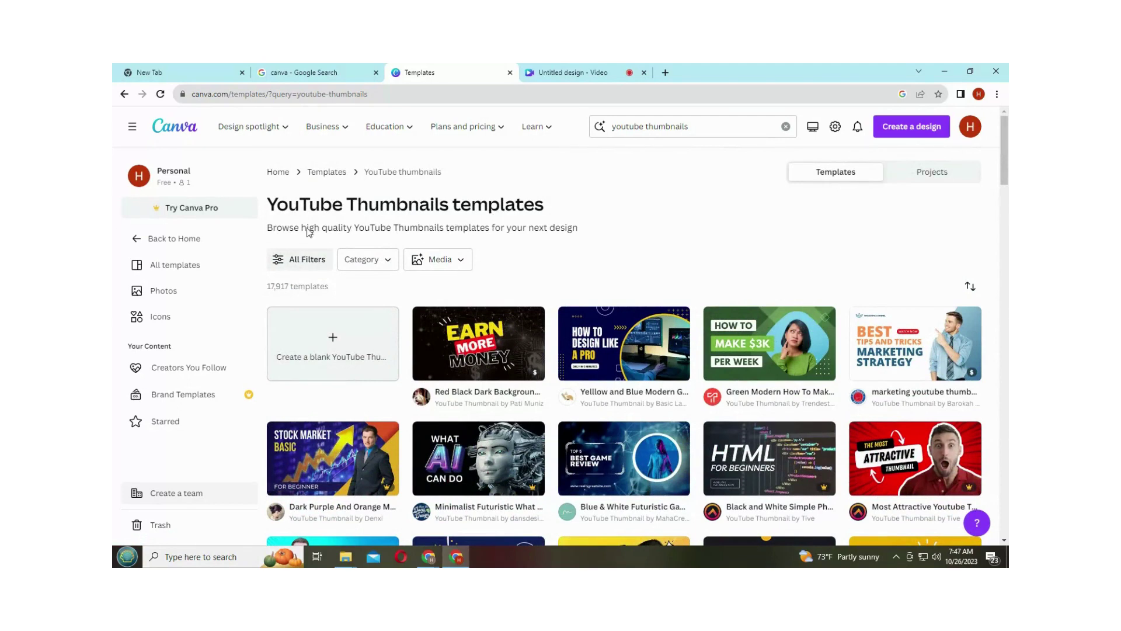
- Filter the YouTube thumbnail templates by price so that only Free ones are listed
left_click(292, 263)
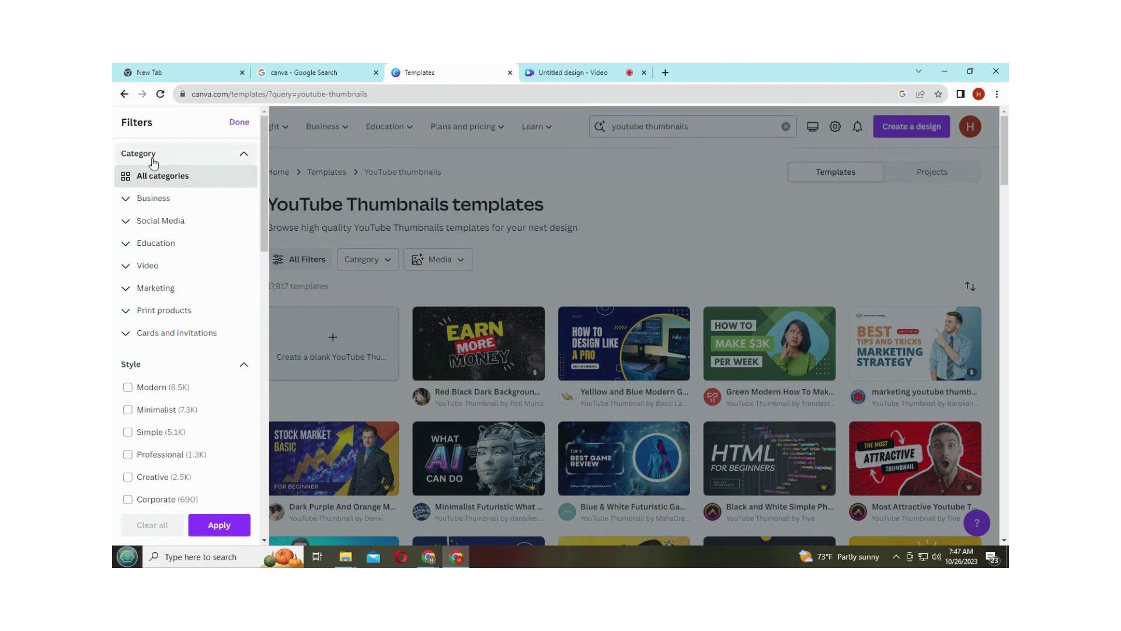
scroll(146, 371, "down", 5)
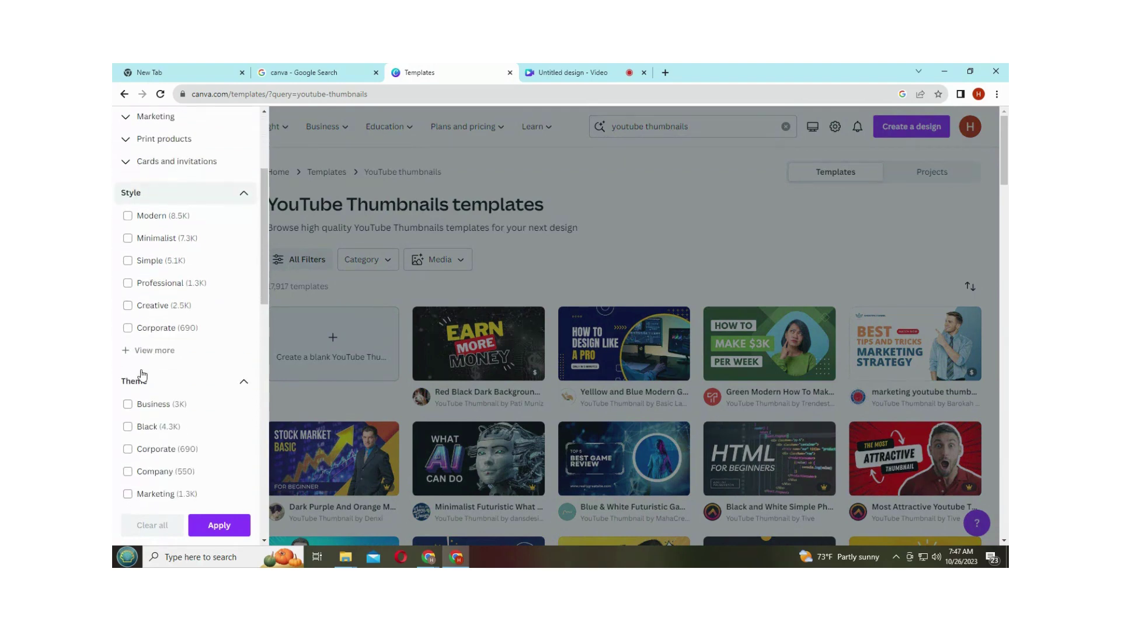
scroll(142, 374, "down", 10)
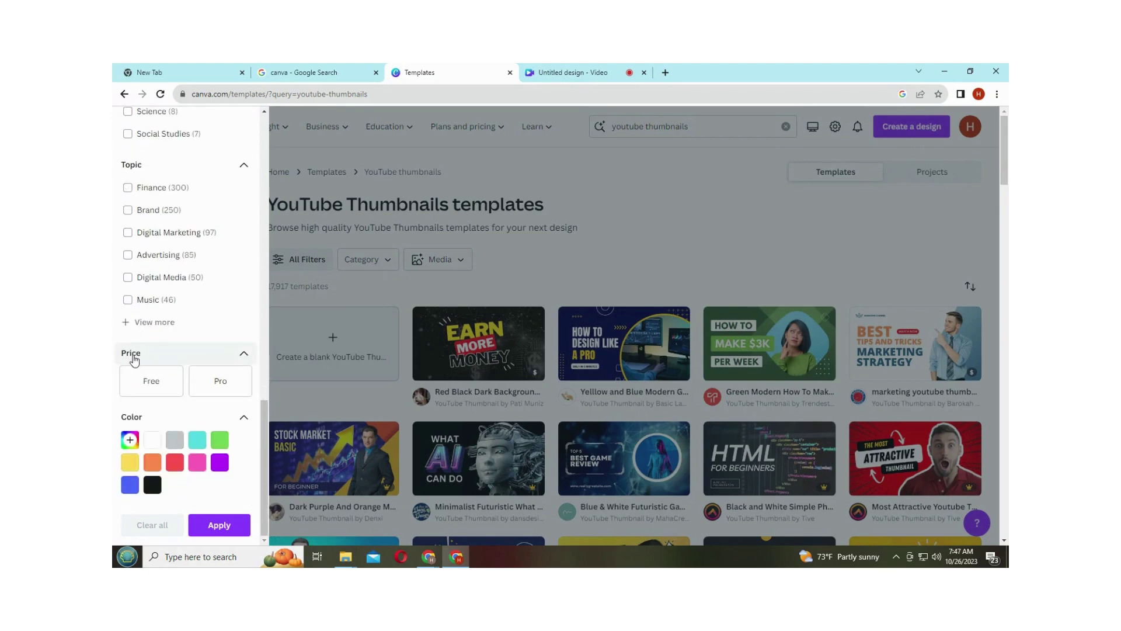
left_click(149, 381)
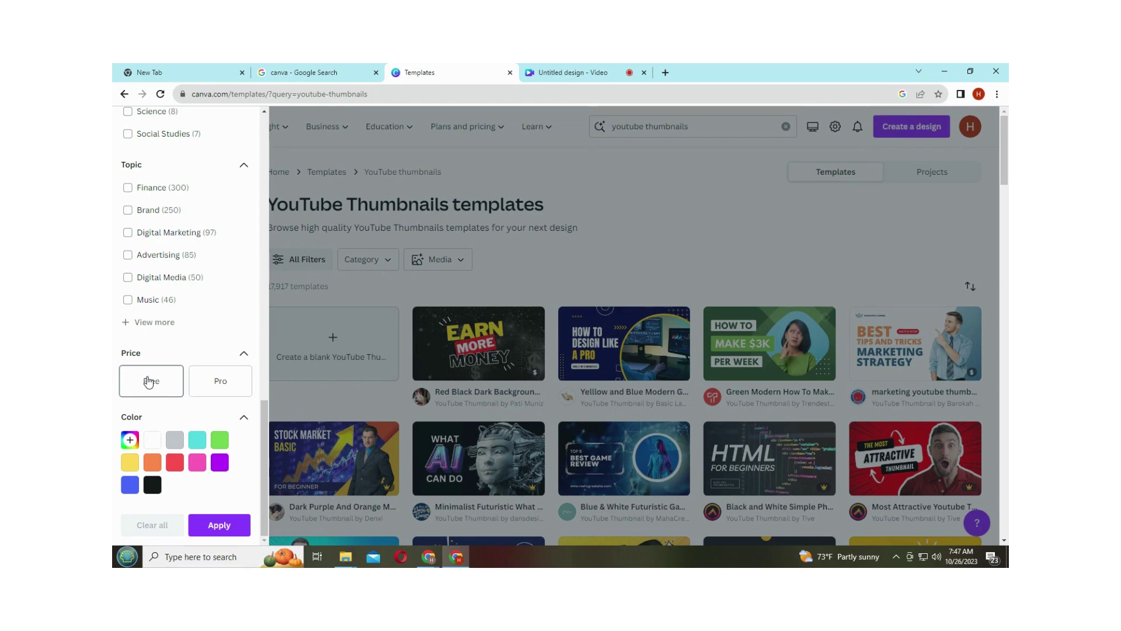
left_click(149, 382)
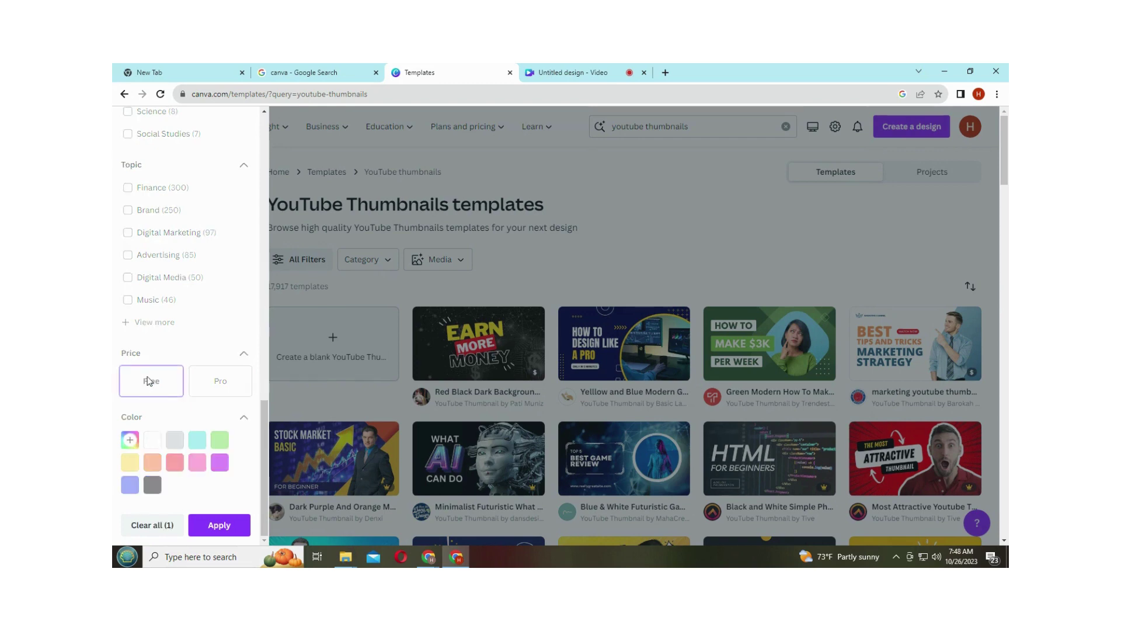
left_click(226, 526)
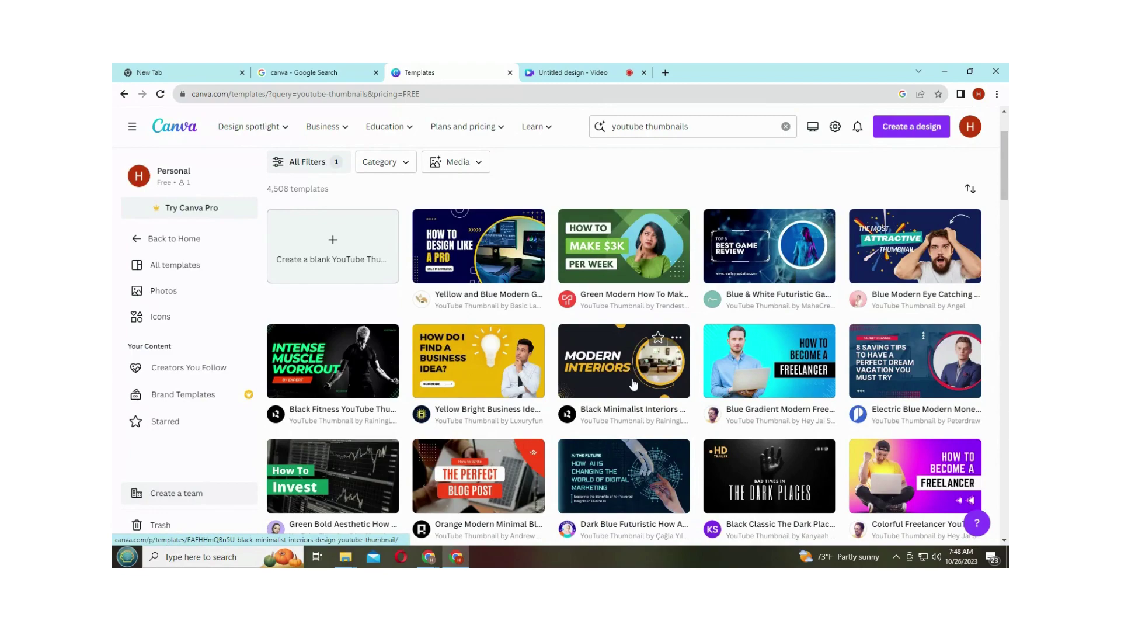
- Look through the free YouTube thumbnail templates for a suitable design
scroll(633, 366, "down", 6)
scroll(632, 383, "down", 8)
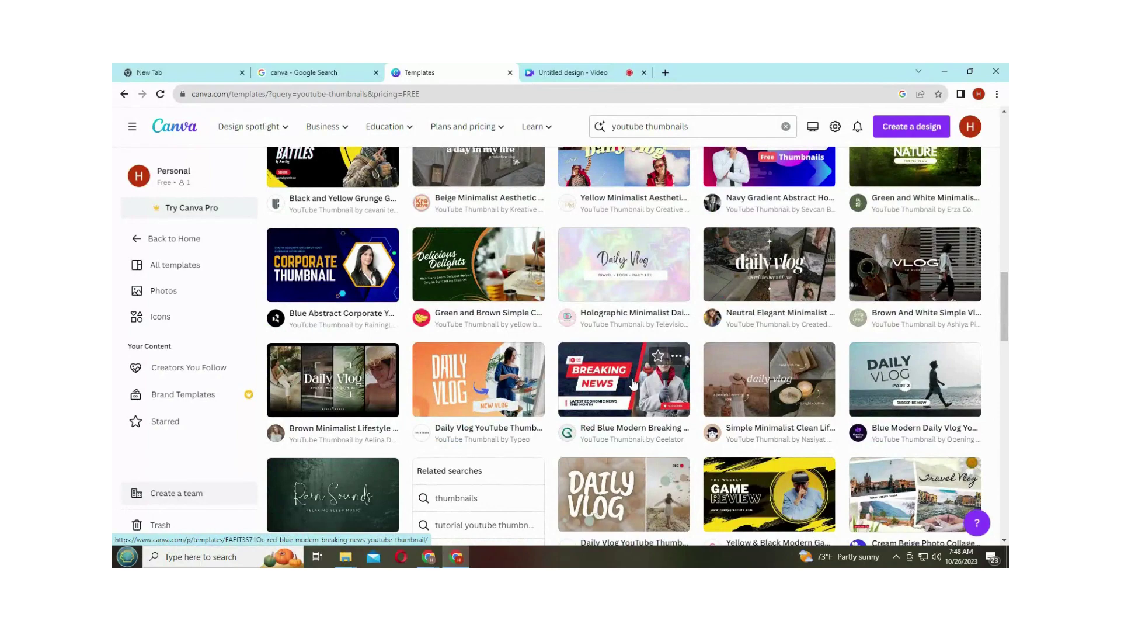
scroll(634, 383, "down", 5)
scroll(640, 382, "up", 5)
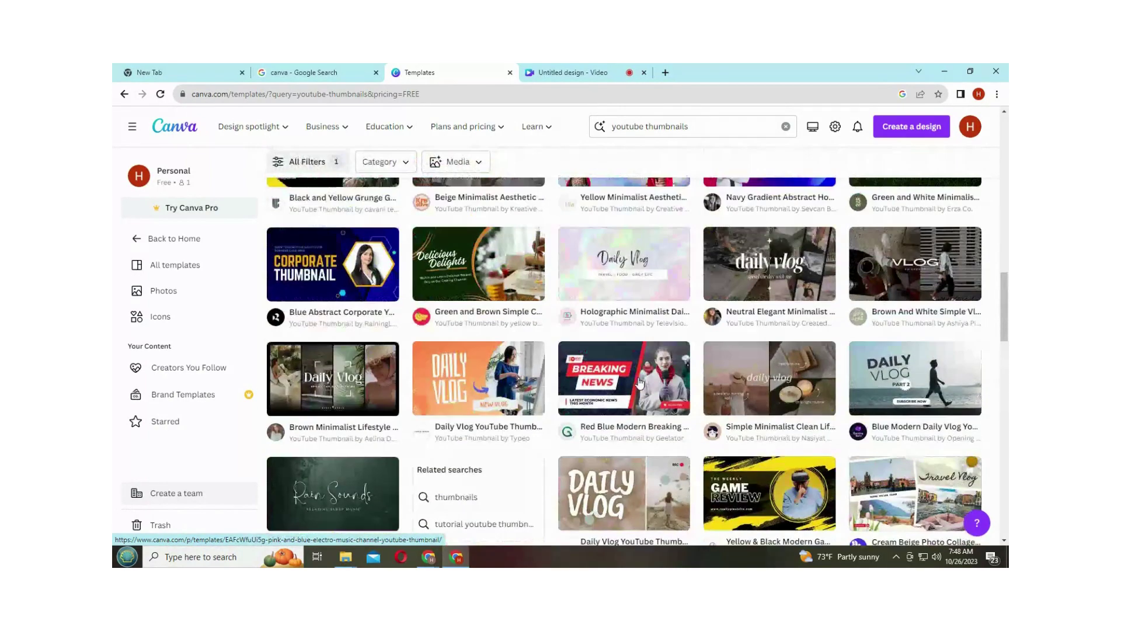
scroll(640, 382, "up", 10)
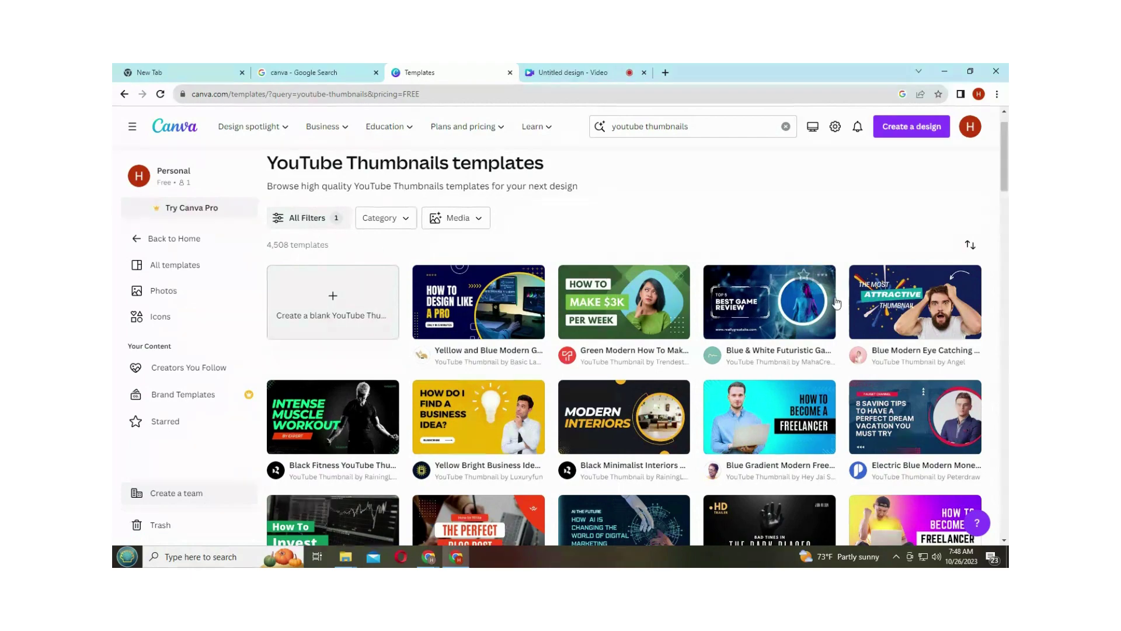
scroll(754, 415, "down", 4)
scroll(754, 415, "down", 12)
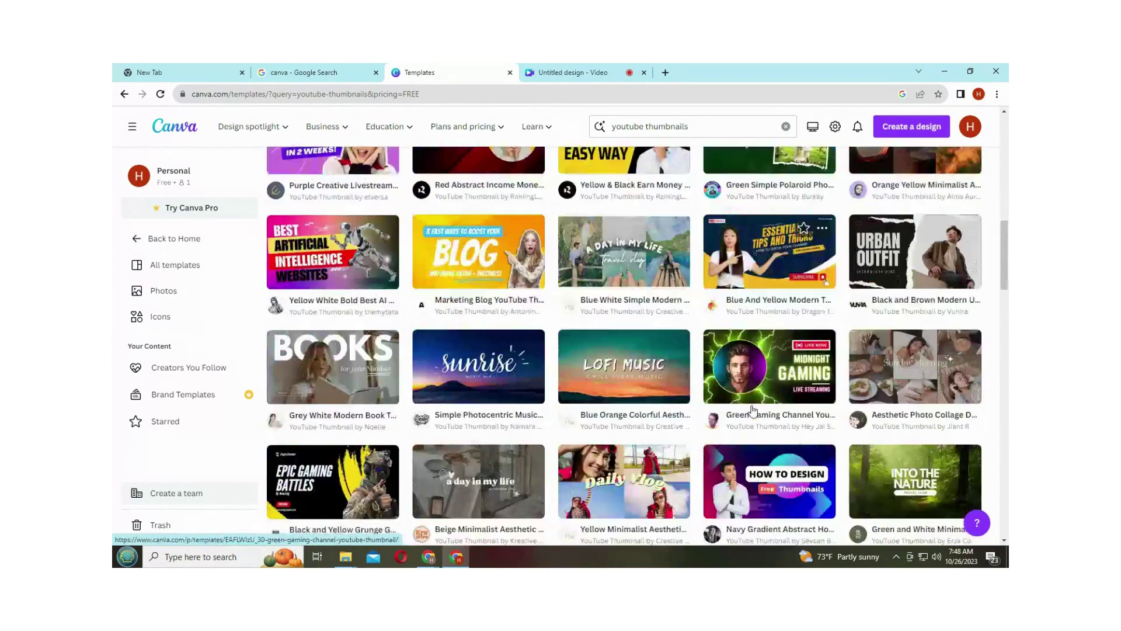
scroll(750, 411, "down", 15)
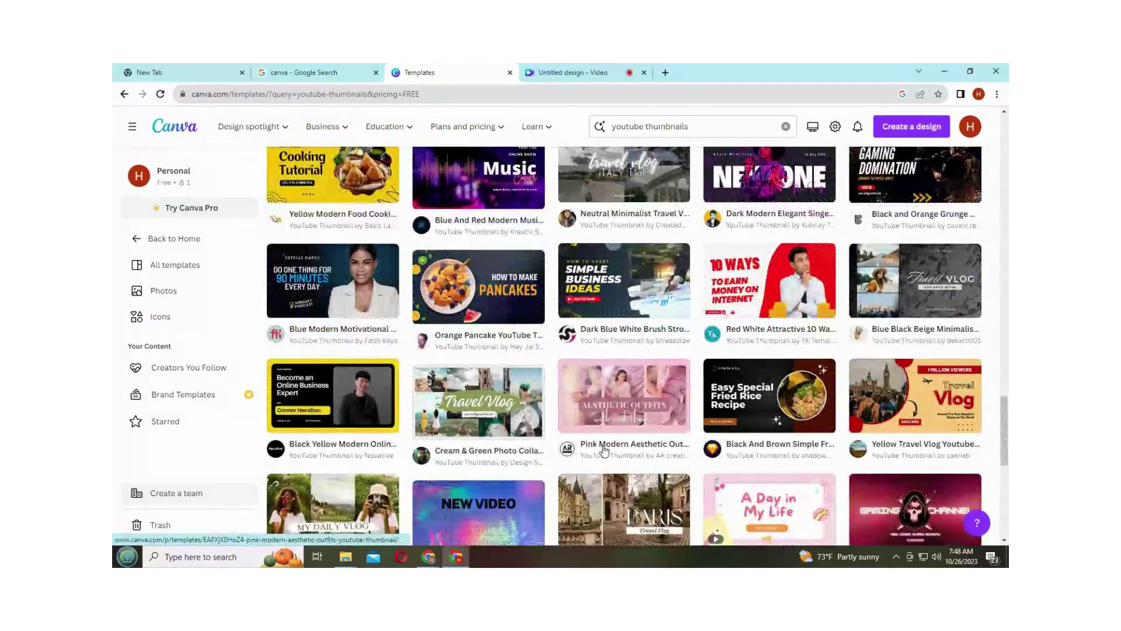
scroll(605, 449, "up", 6)
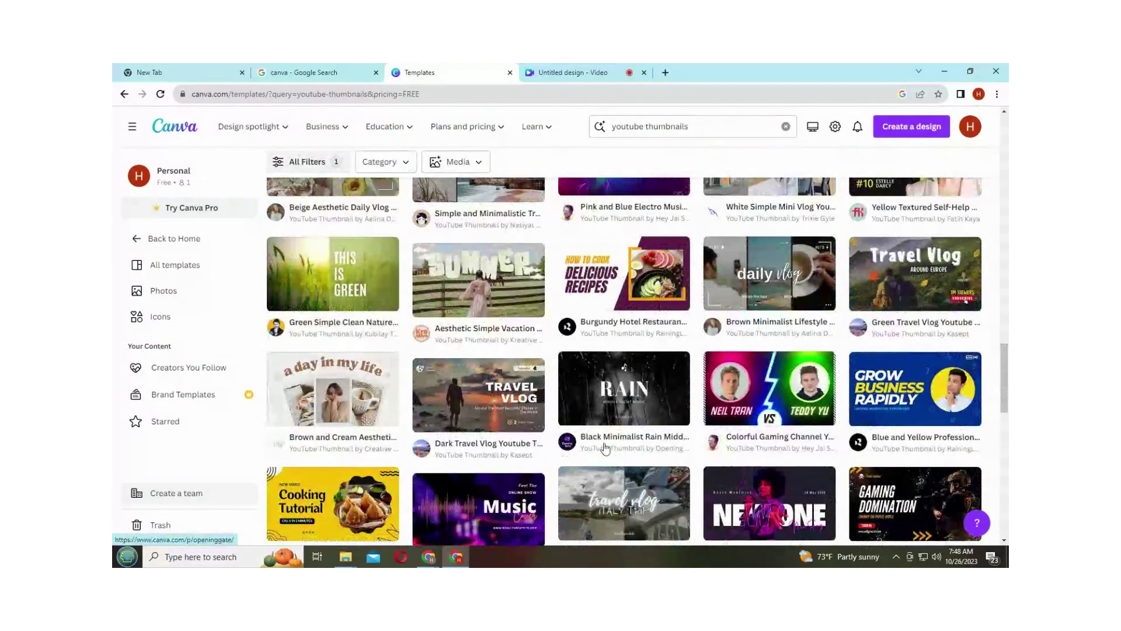
scroll(604, 449, "down", 10)
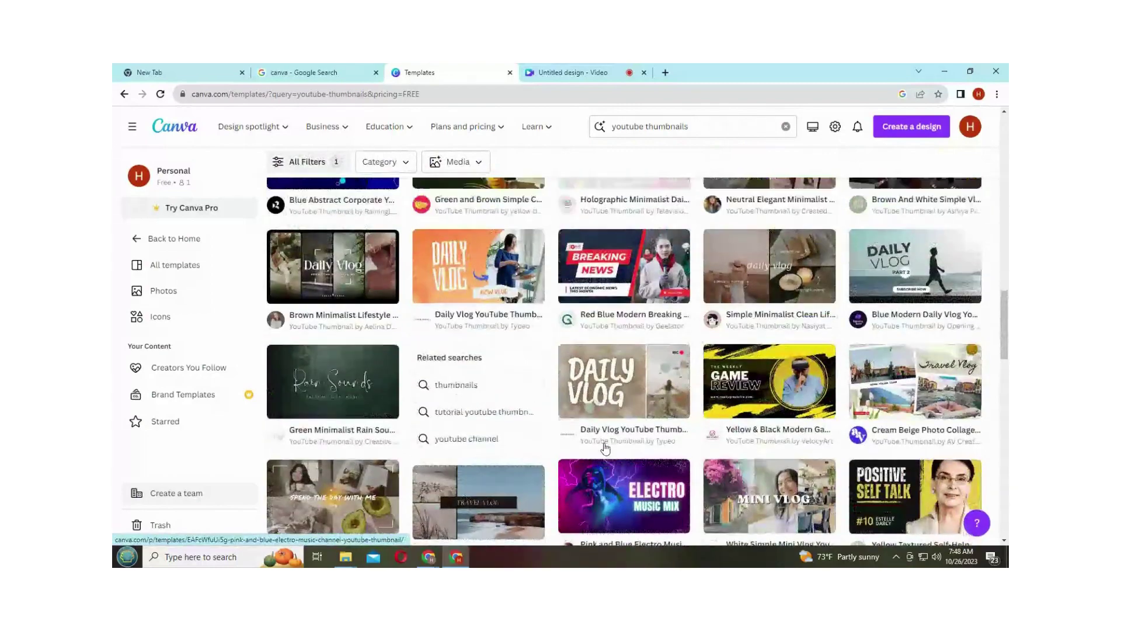
scroll(605, 447, "up", 3)
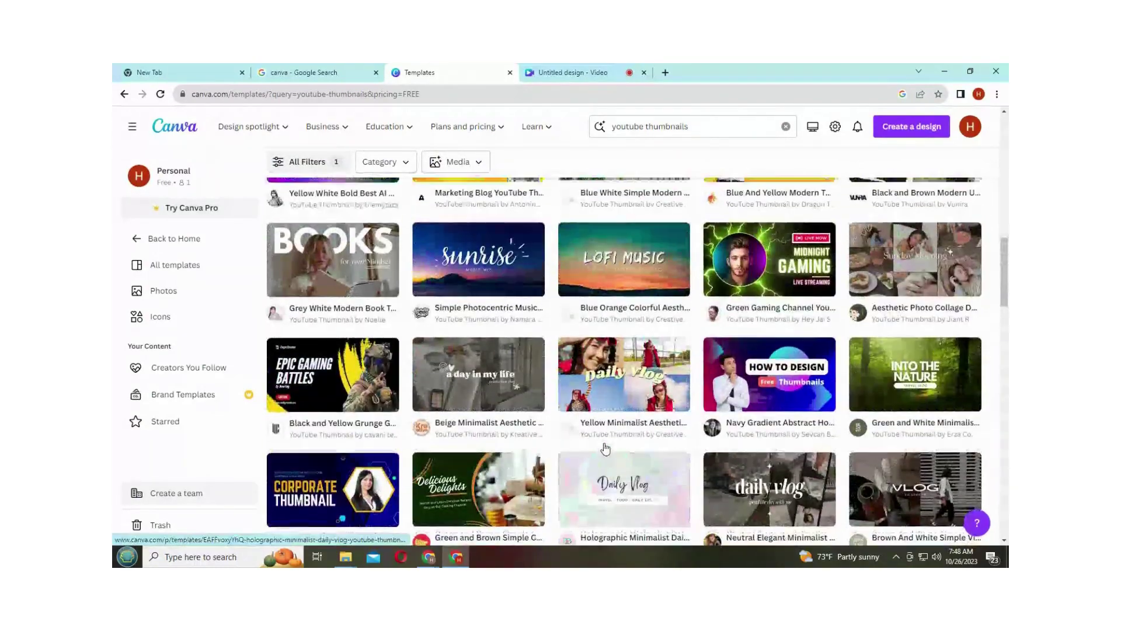
scroll(604, 448, "up", 7)
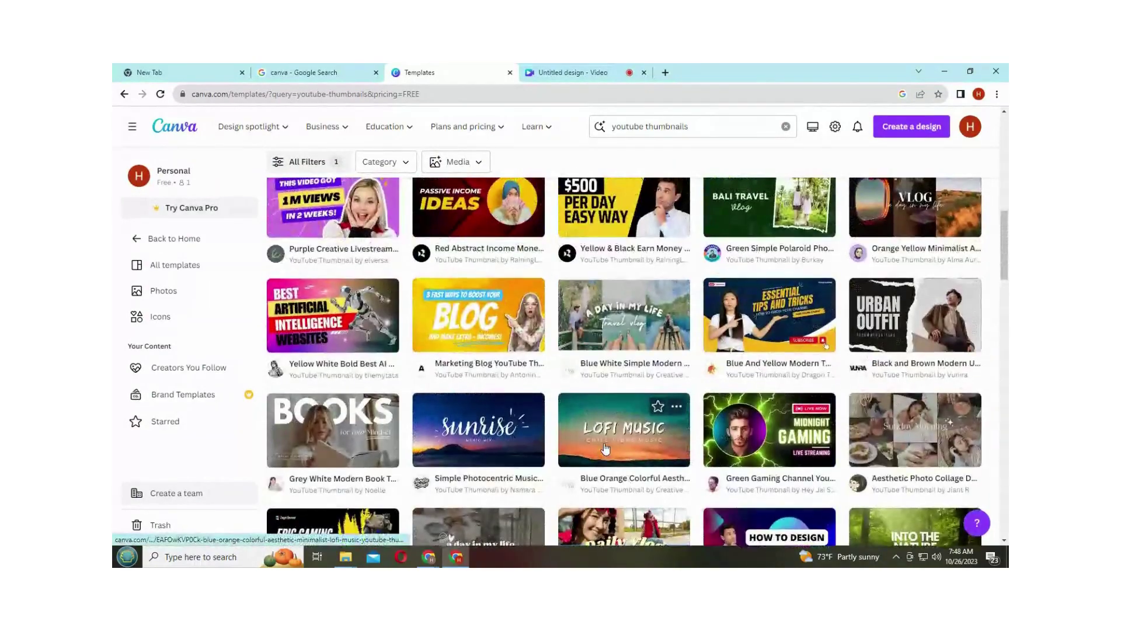
scroll(606, 448, "down", 2)
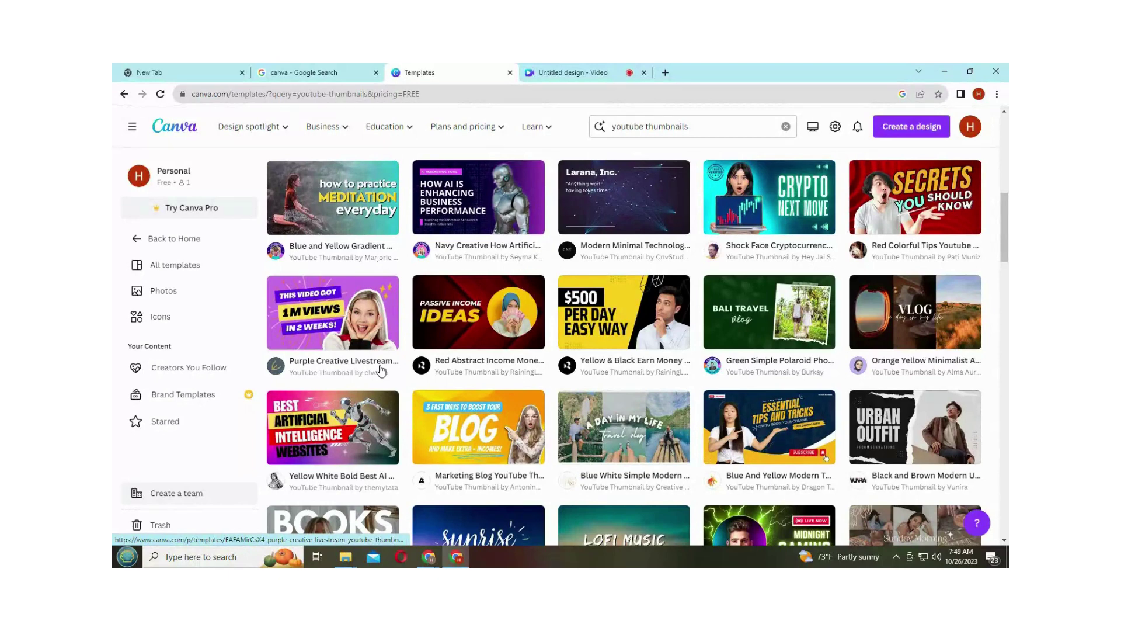
- Preview the Purple Creative Livestream YouTube Thumbnail template with its similar designs, and open it for customization
left_click(321, 300)
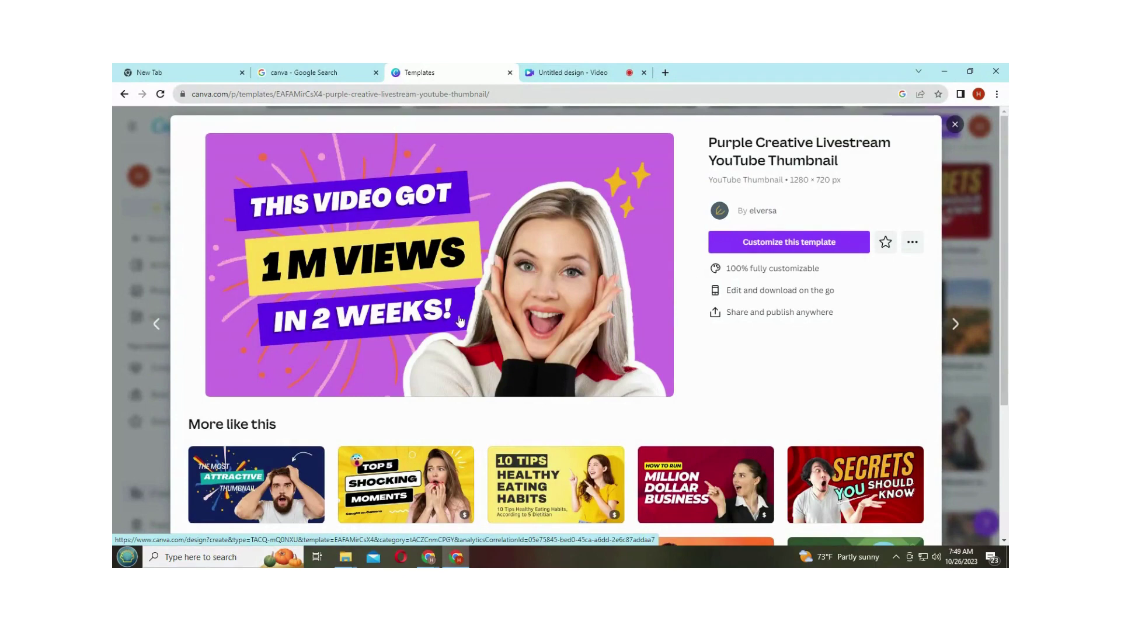
scroll(459, 319, "down", 4)
scroll(459, 315, "down", 5)
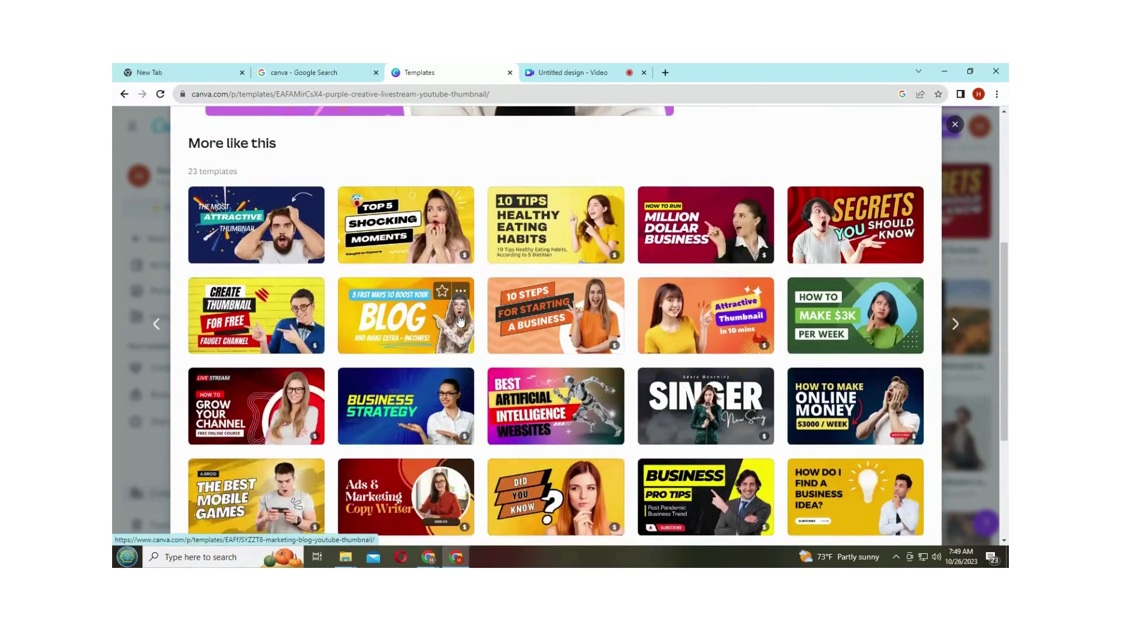
scroll(459, 318, "down", 1)
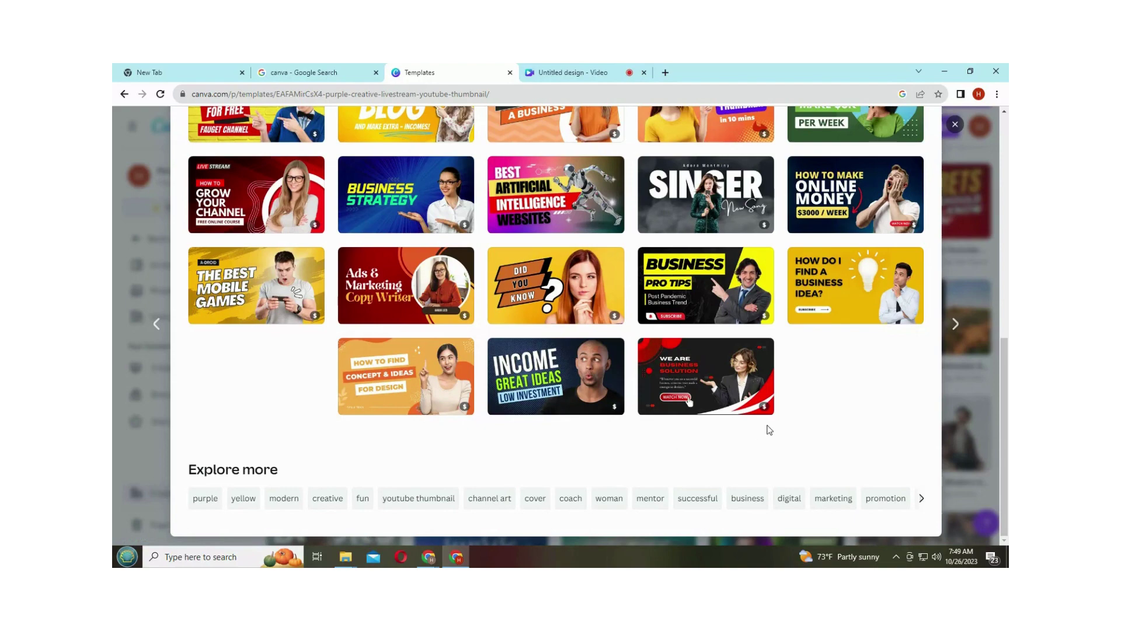
scroll(755, 461, "up", 5)
scroll(658, 445, "up", 4)
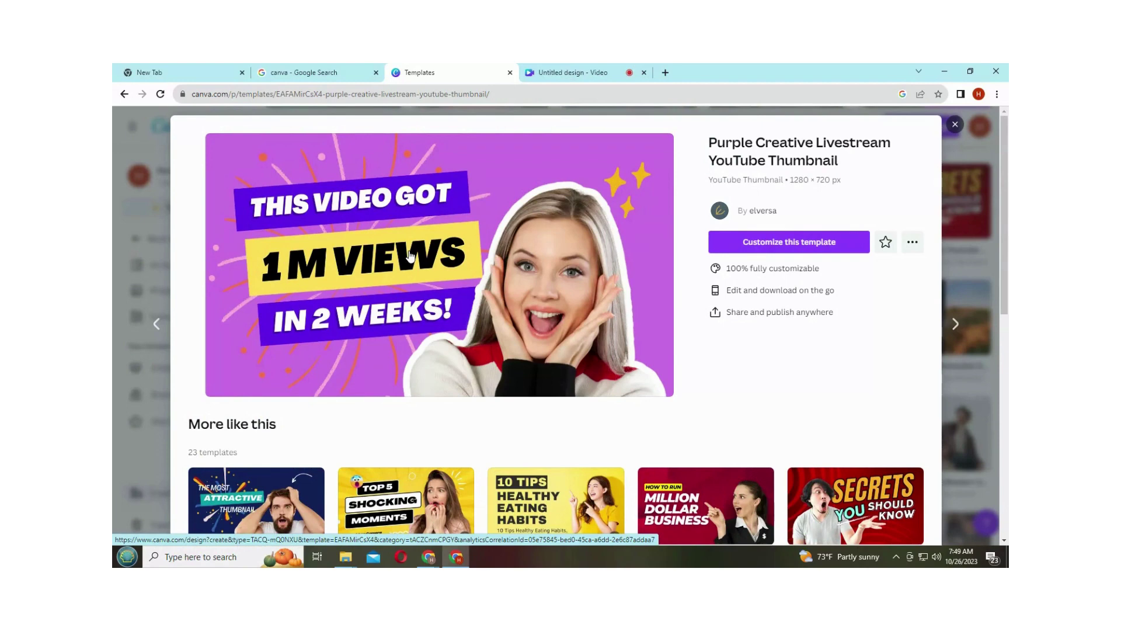
left_click(784, 248)
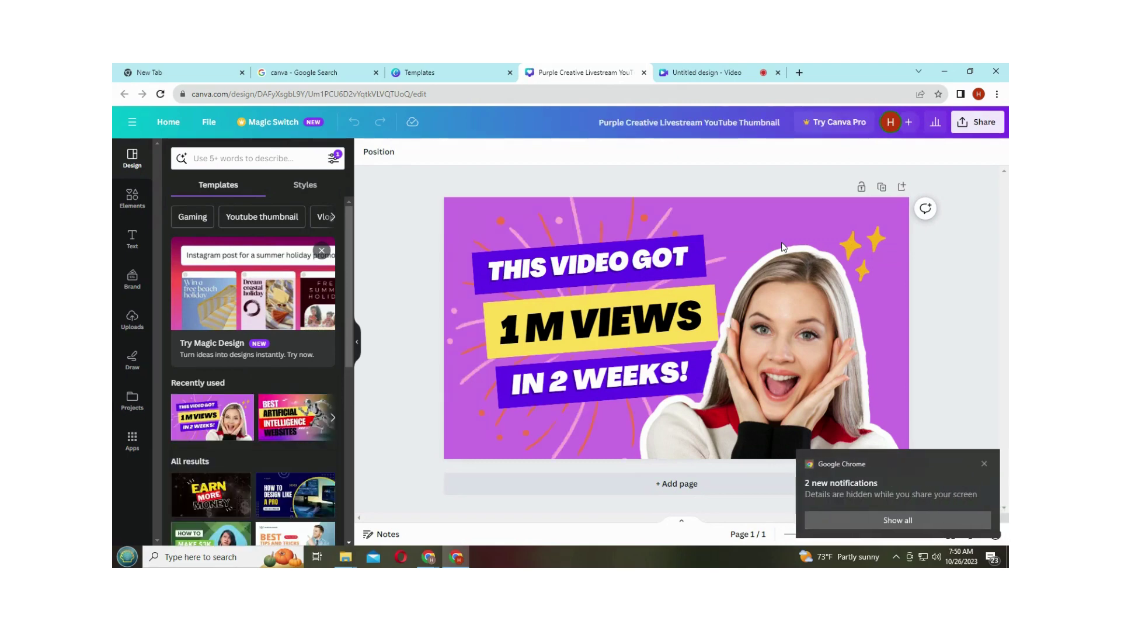
left_click(985, 464)
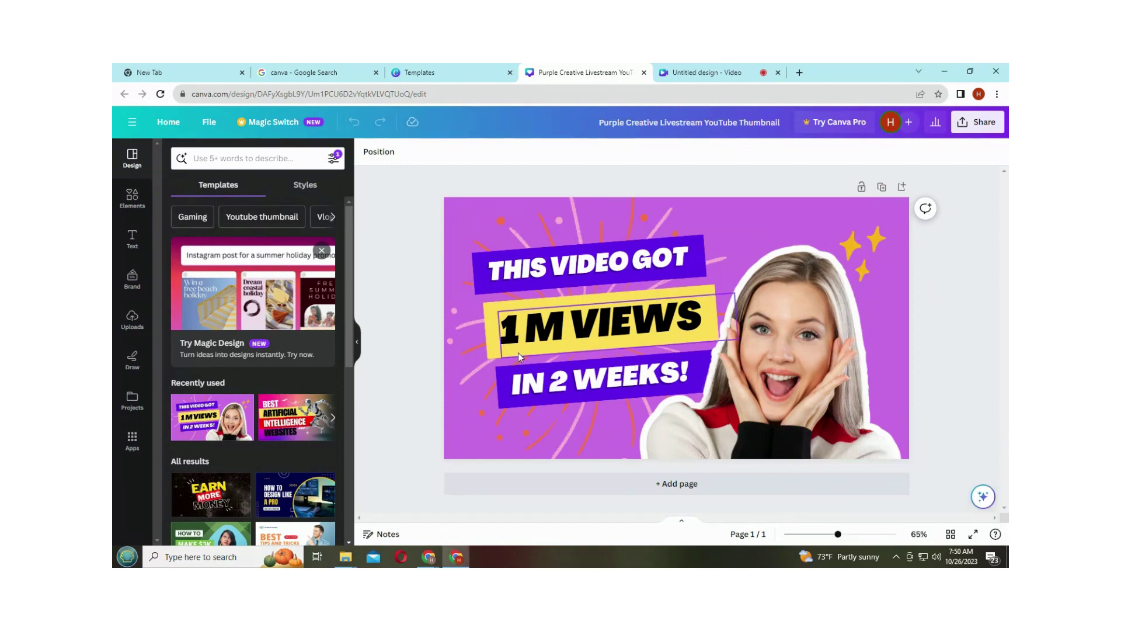
- Replace the thumbnail's first text line with MAKE and the text on the yellow banner with PROFESSIONAL
left_click(549, 270)
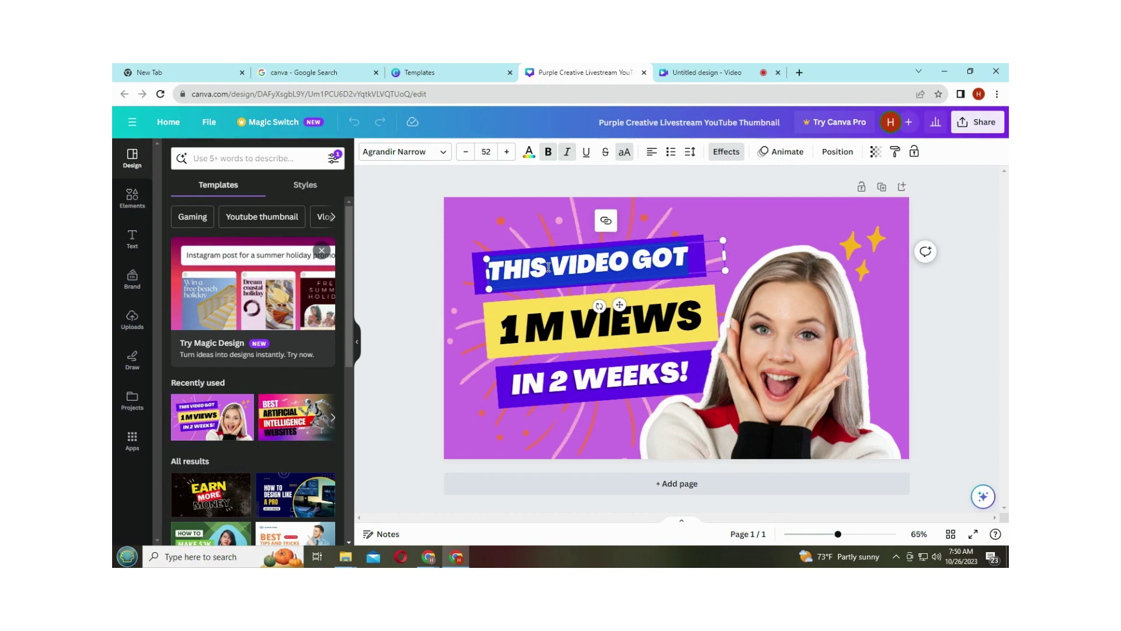
type("MAKE")
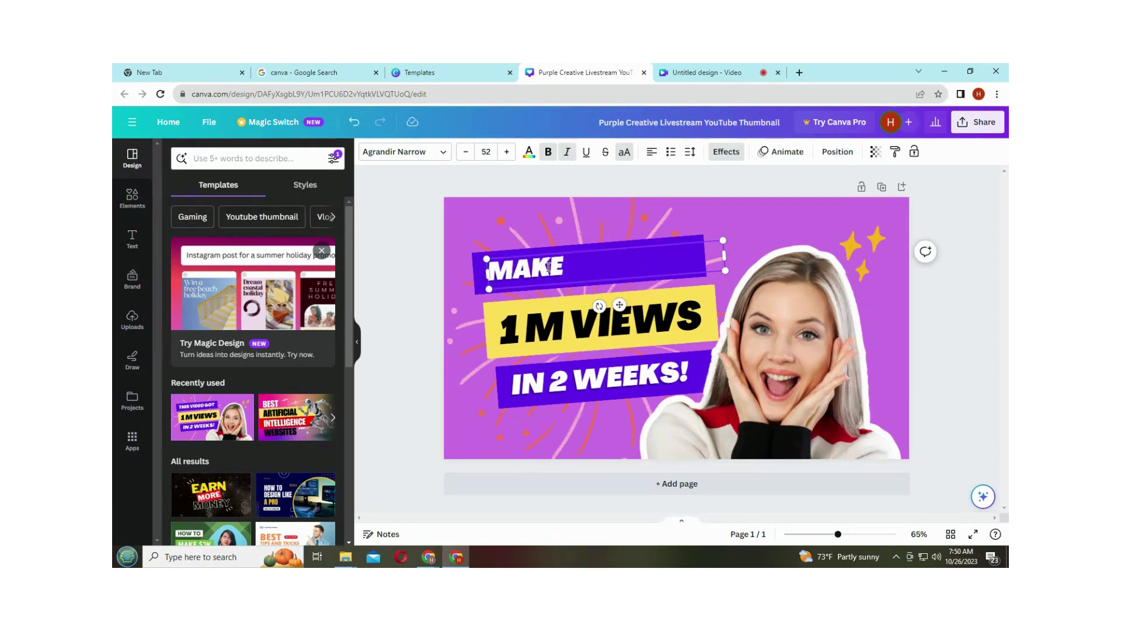
left_click(564, 322)
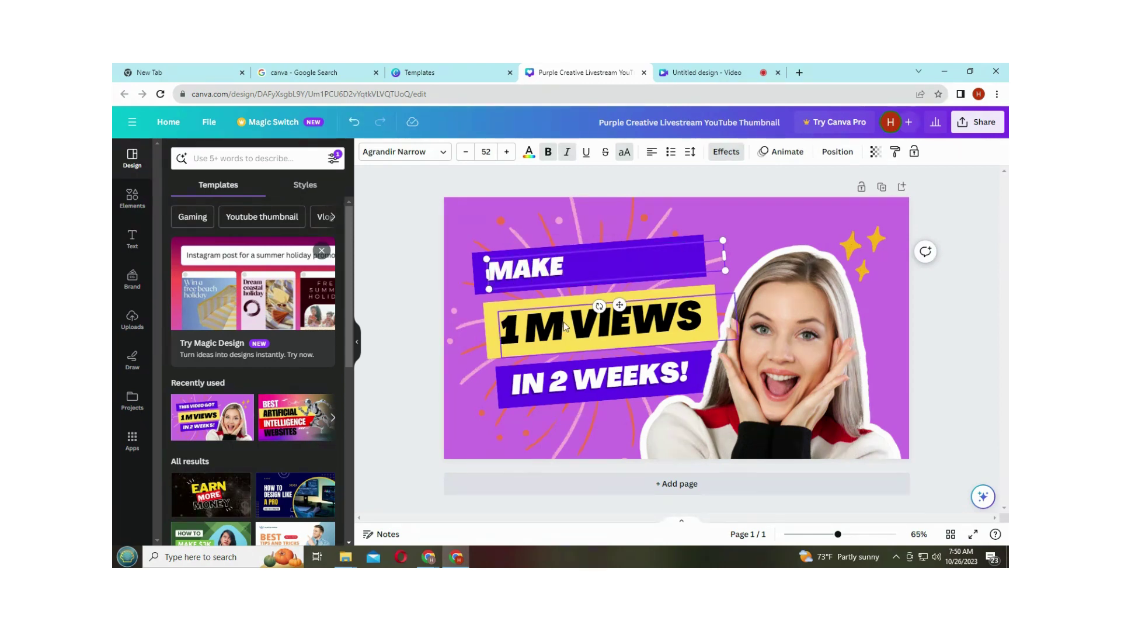
double_click(564, 322)
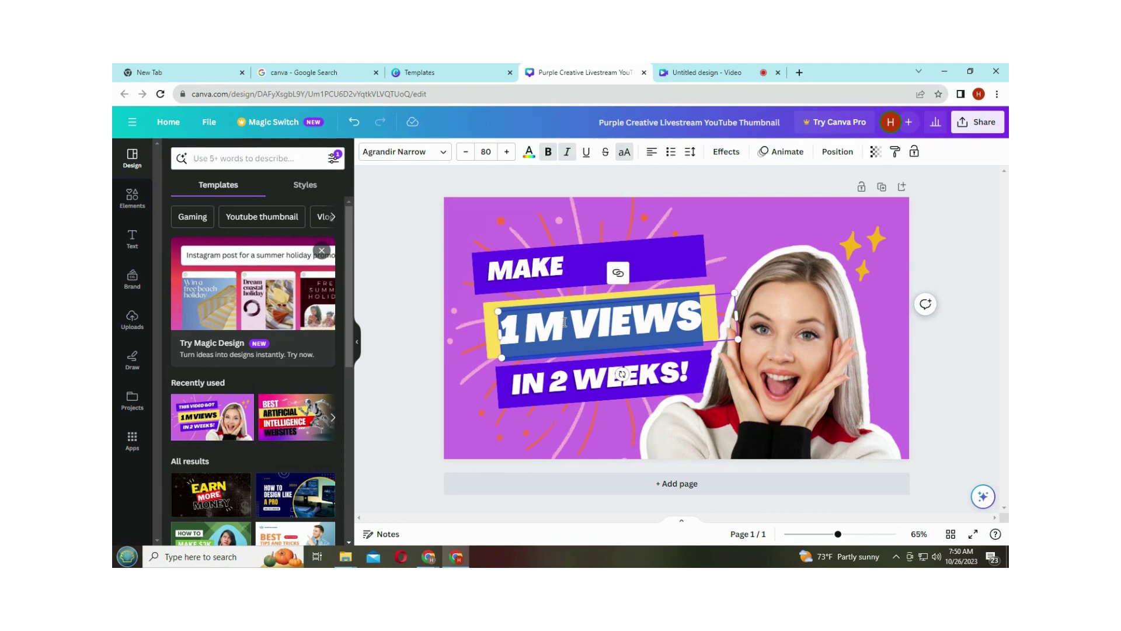
type("PR")
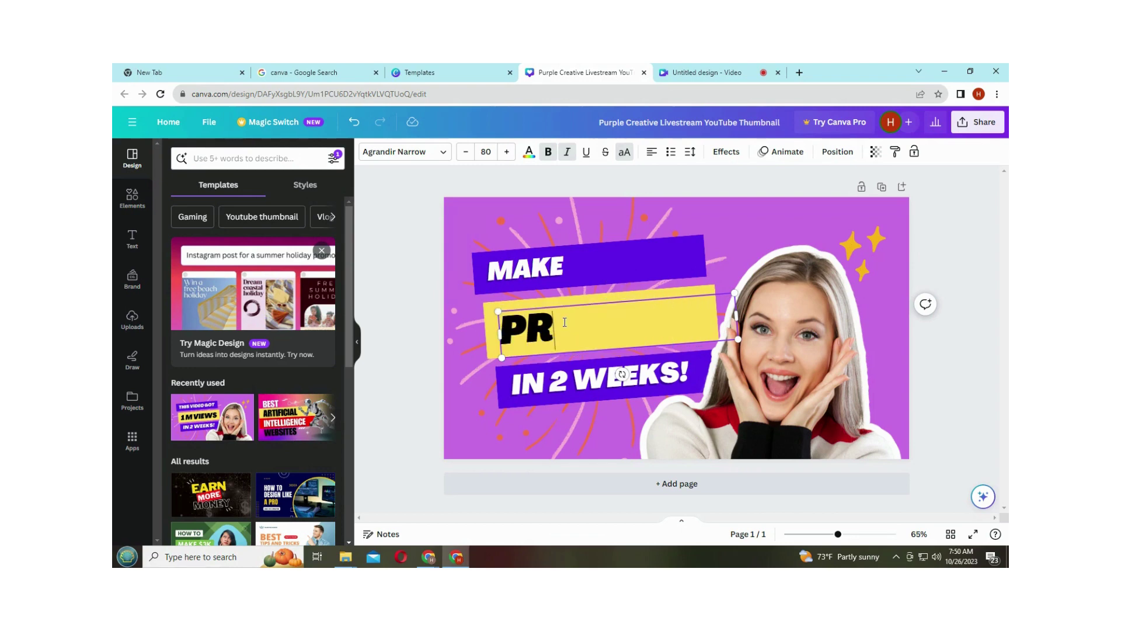
type("OFESS")
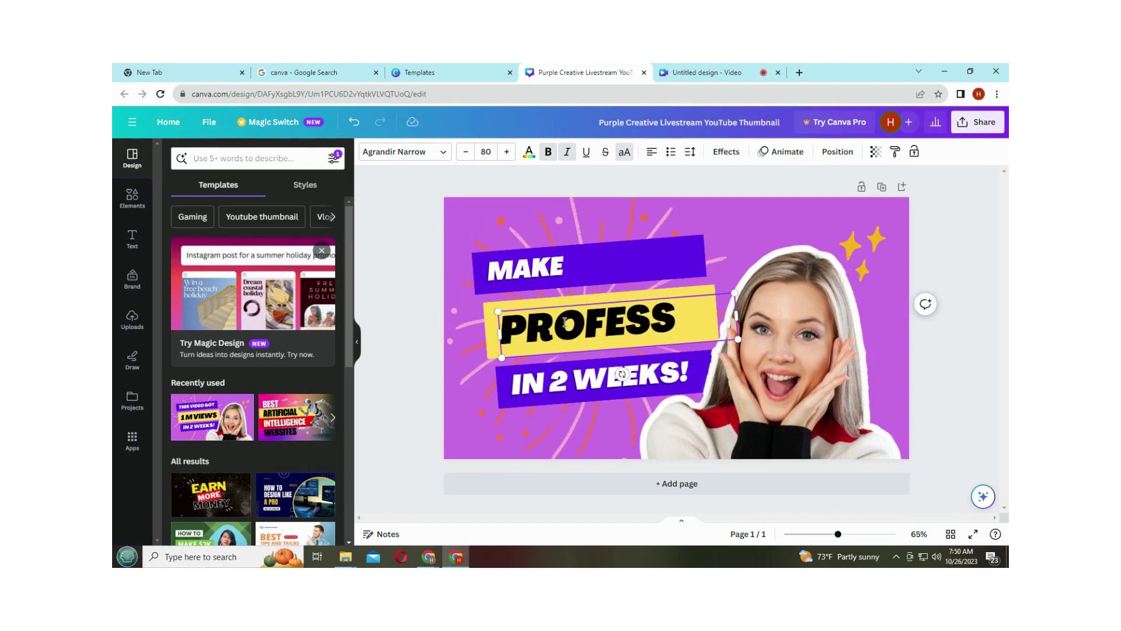
type("IONAL")
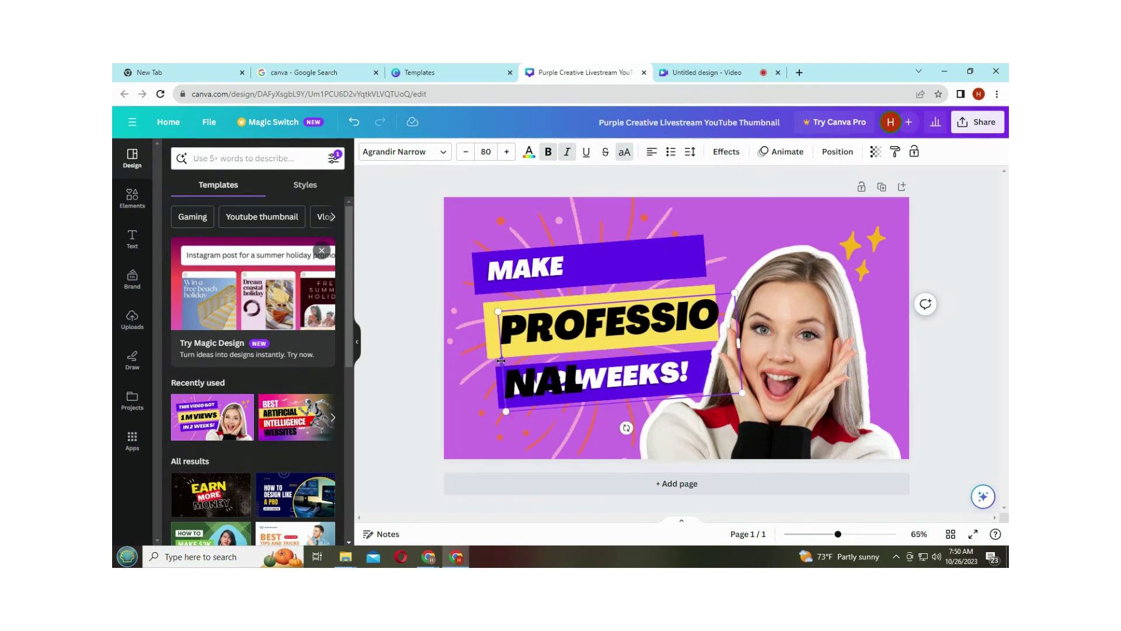
- Widen the PROFESSIONAL text box and reduce its font size to 69 to fit the word on one line
left_click_drag(501, 360, 473, 357)
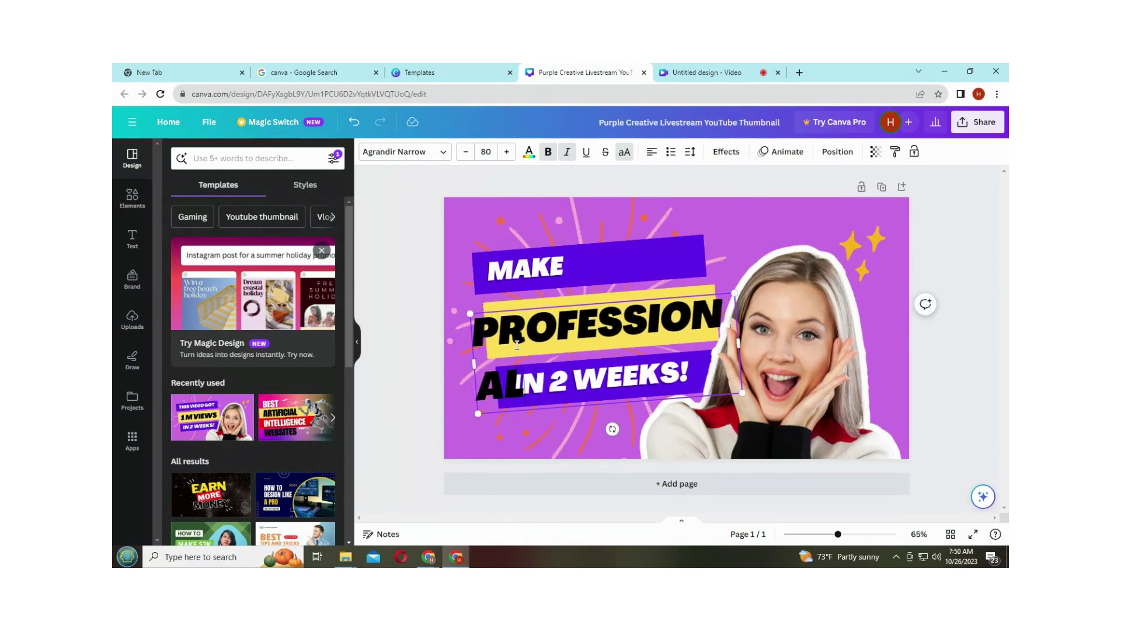
double_click(517, 345)
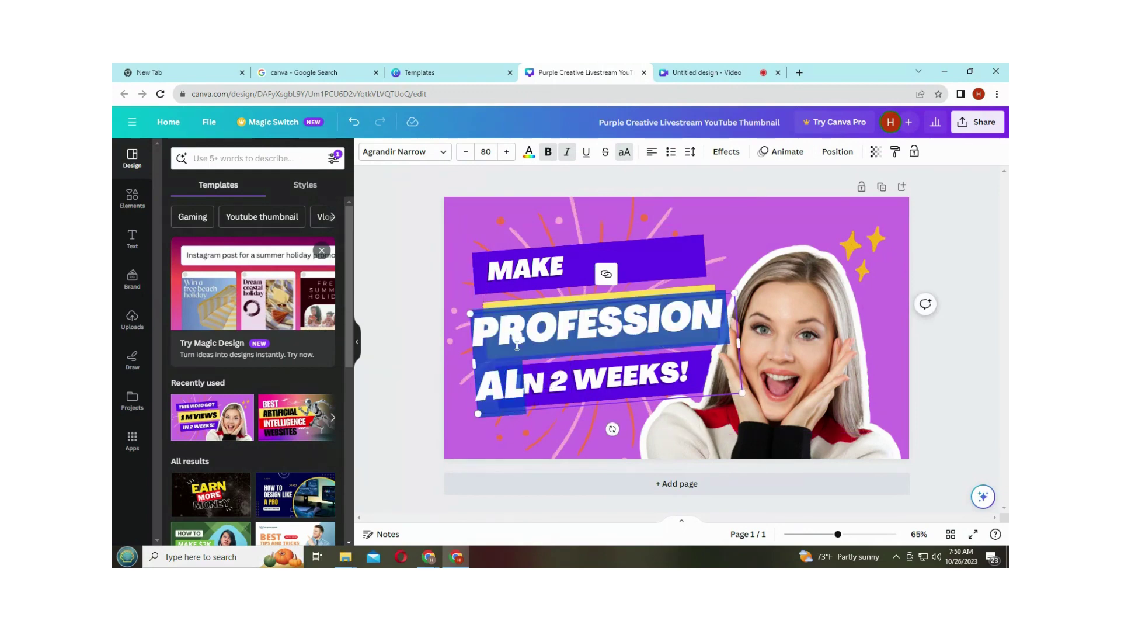
left_click(466, 157)
left_click(466, 158)
left_click(467, 158)
left_click(466, 157)
left_click(467, 158)
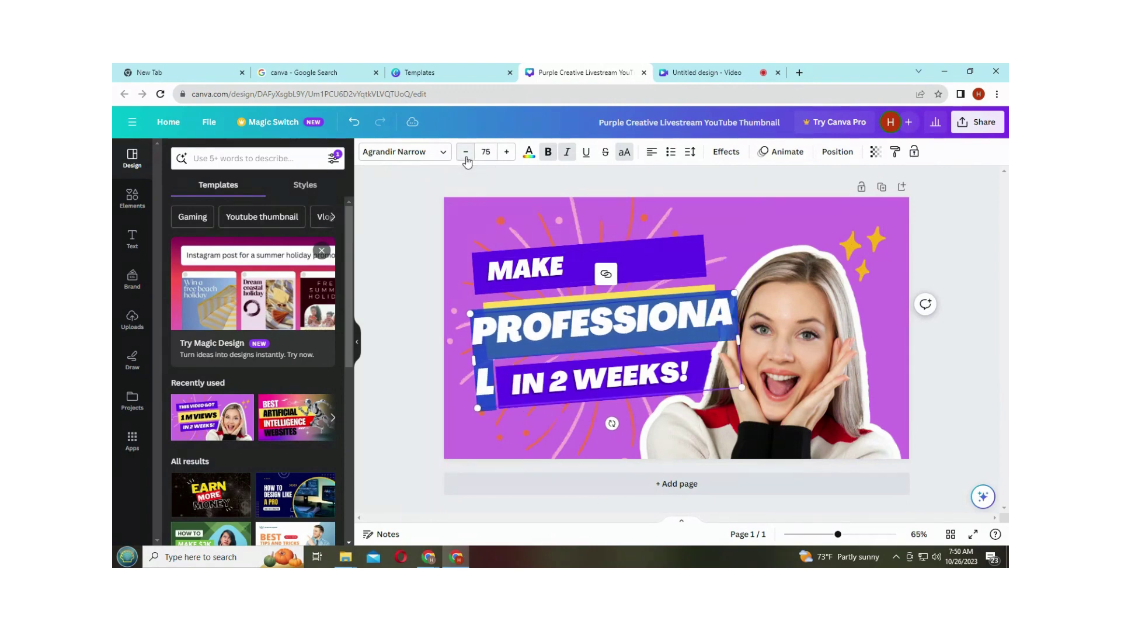
left_click(466, 153)
left_click(466, 153)
left_click(466, 153)
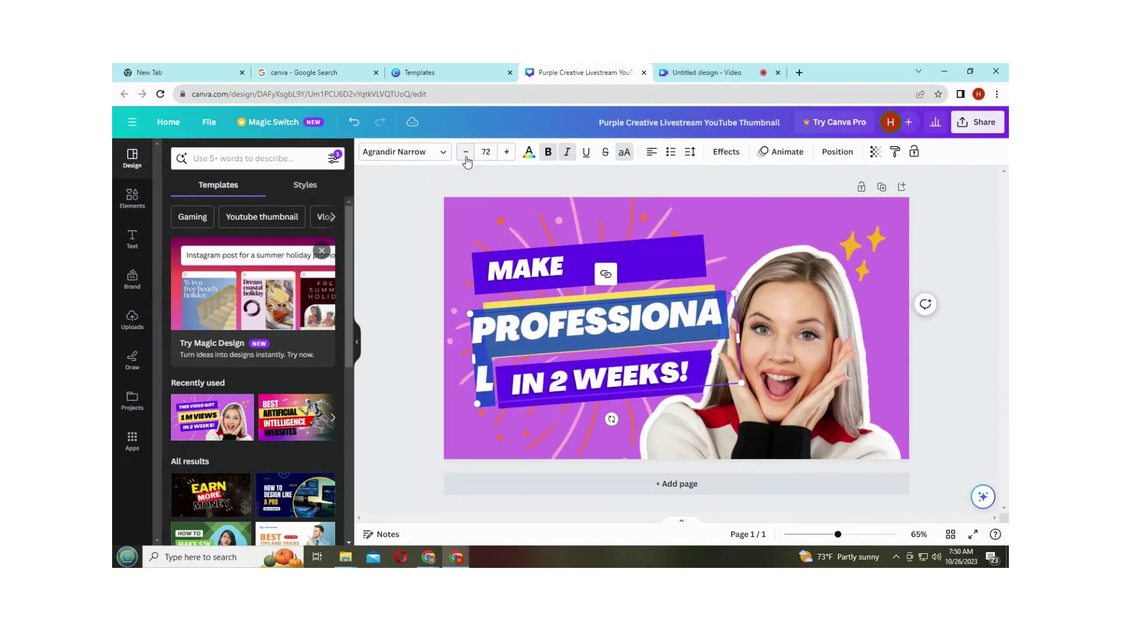
left_click(466, 153)
left_click(466, 153)
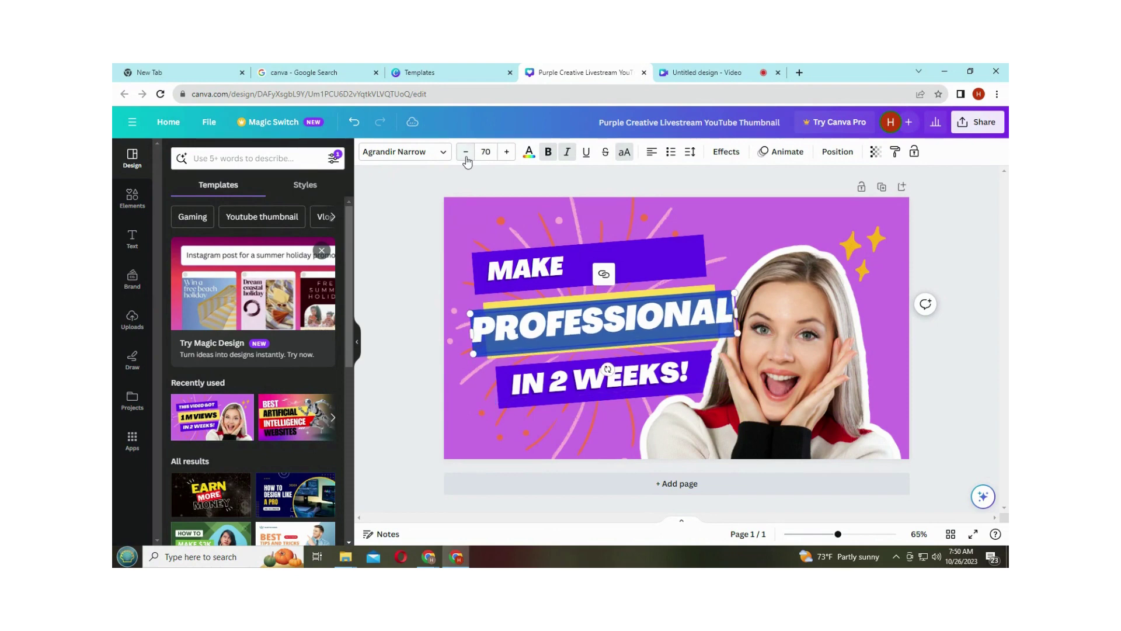
left_click(467, 153)
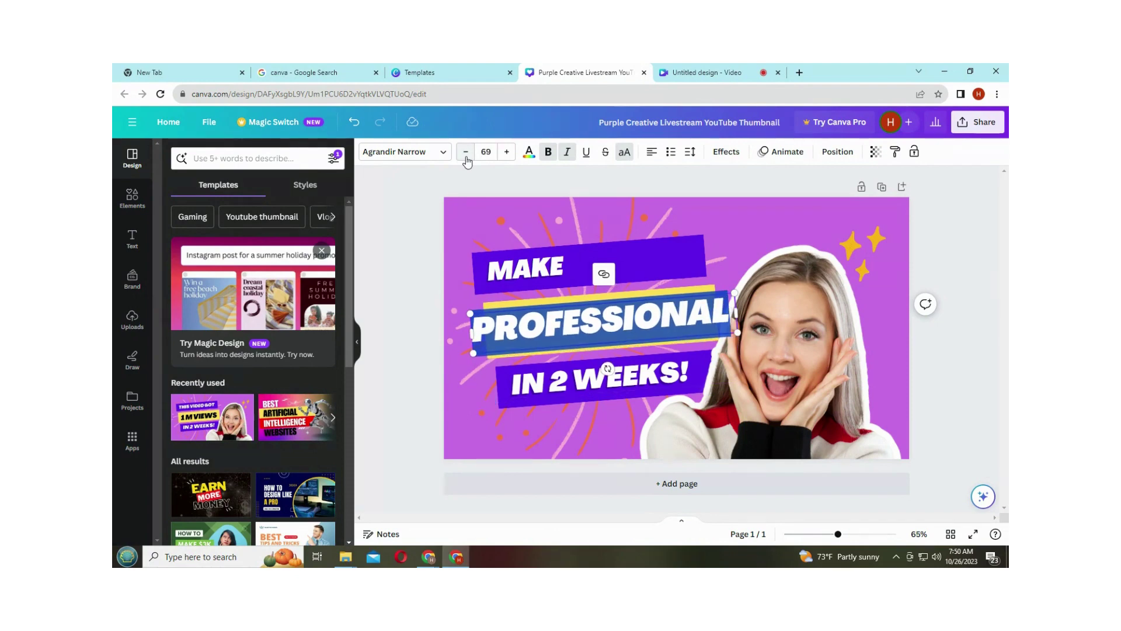
- Replace the third text line with THUMBNAILS and widen its text box to fit the word on one line
left_click(538, 385)
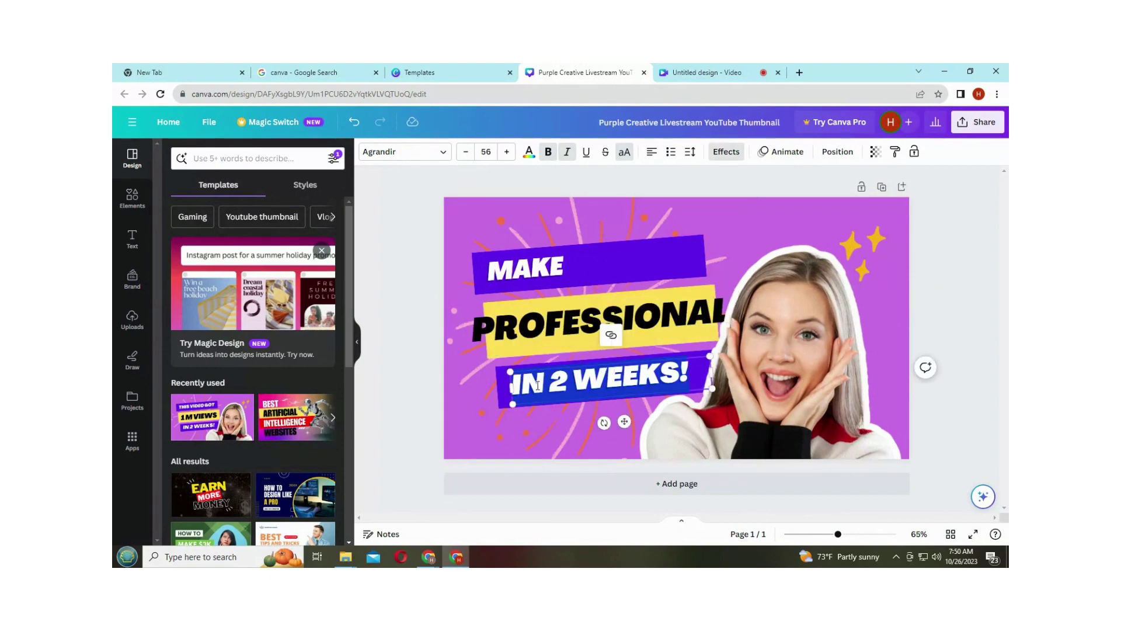
type("ITHUMBN")
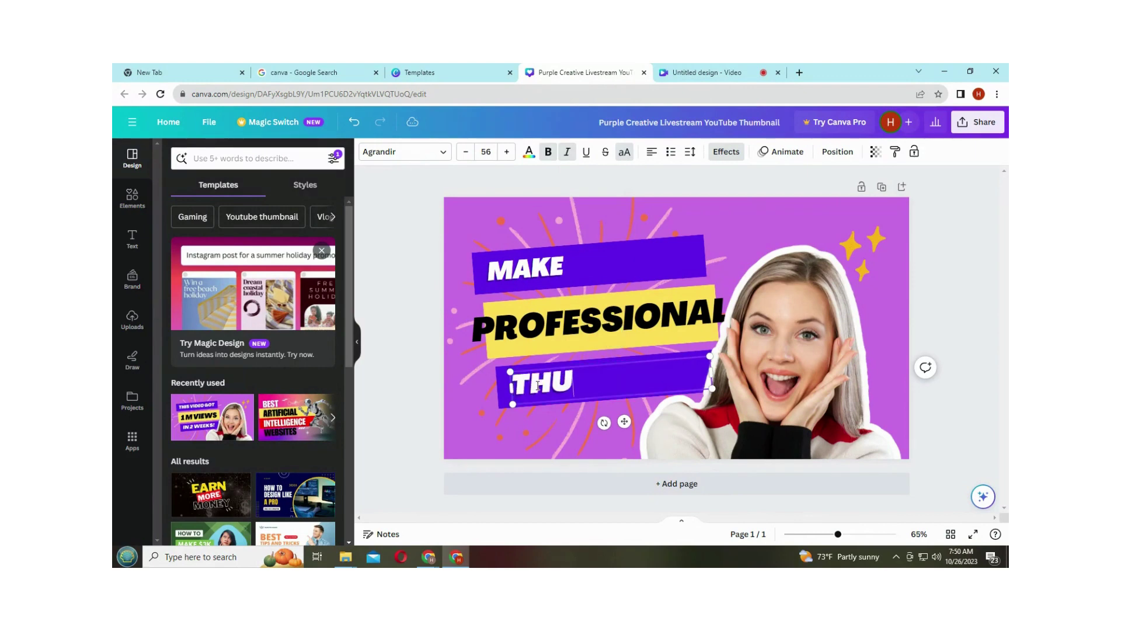
type("AILS")
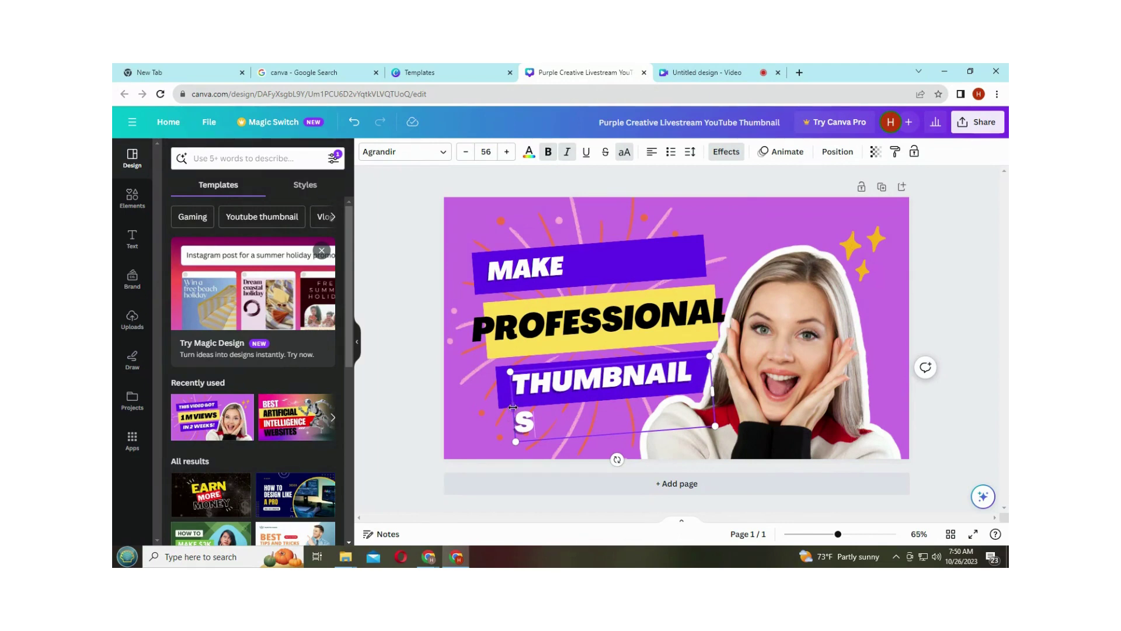
left_click_drag(513, 407, 498, 406)
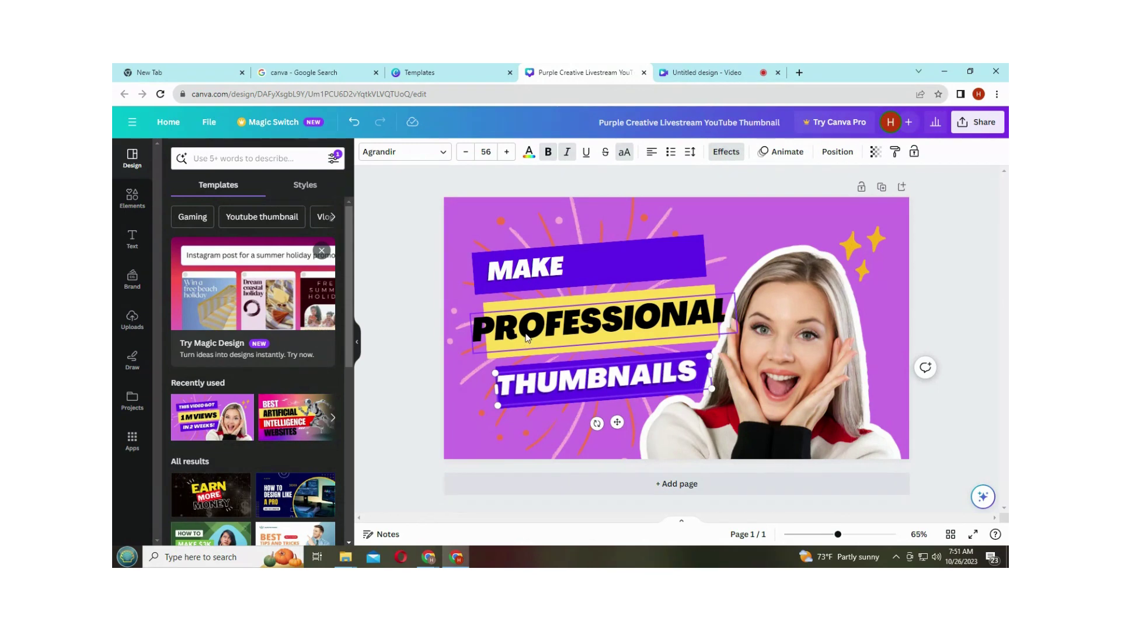
- Change the banner behind MAKE to the solid red default color
left_click(521, 276)
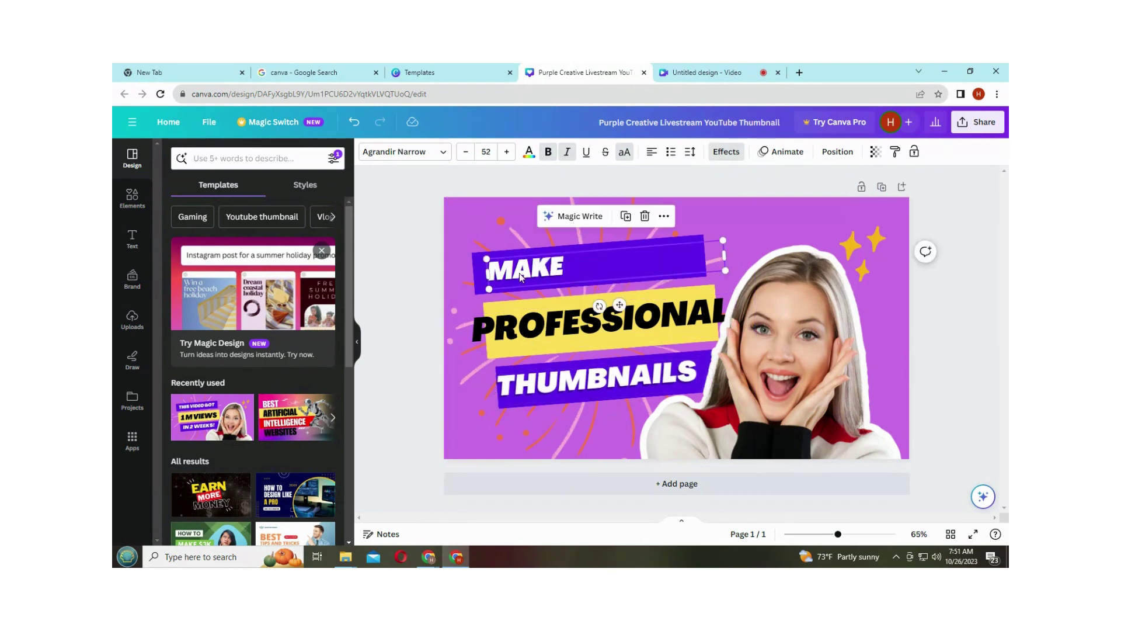
left_click(461, 225)
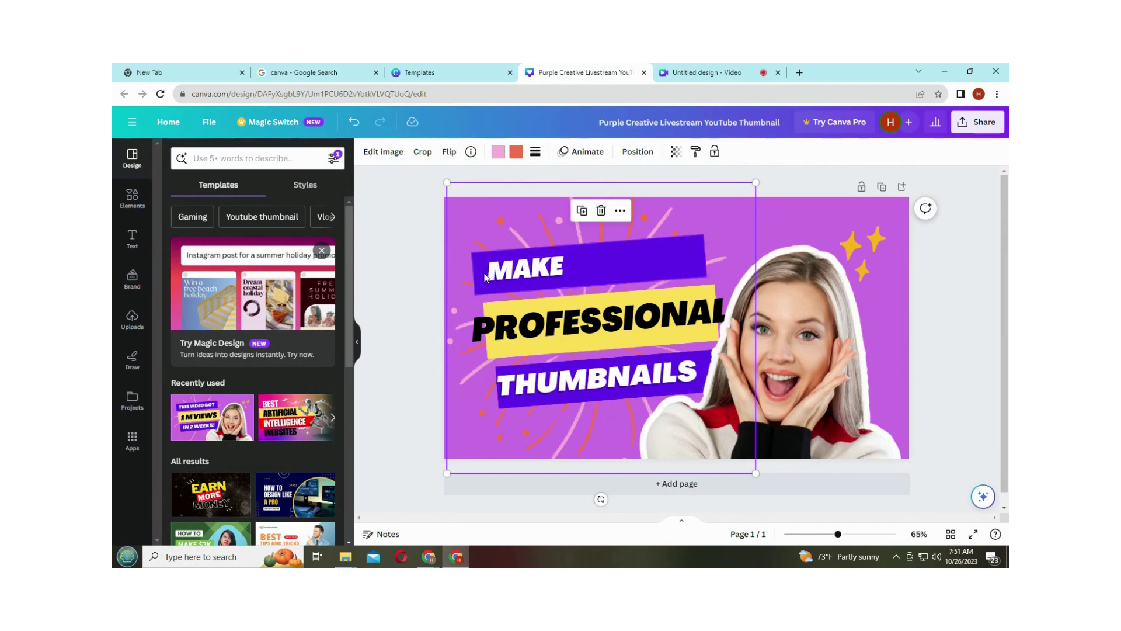
left_click(485, 277)
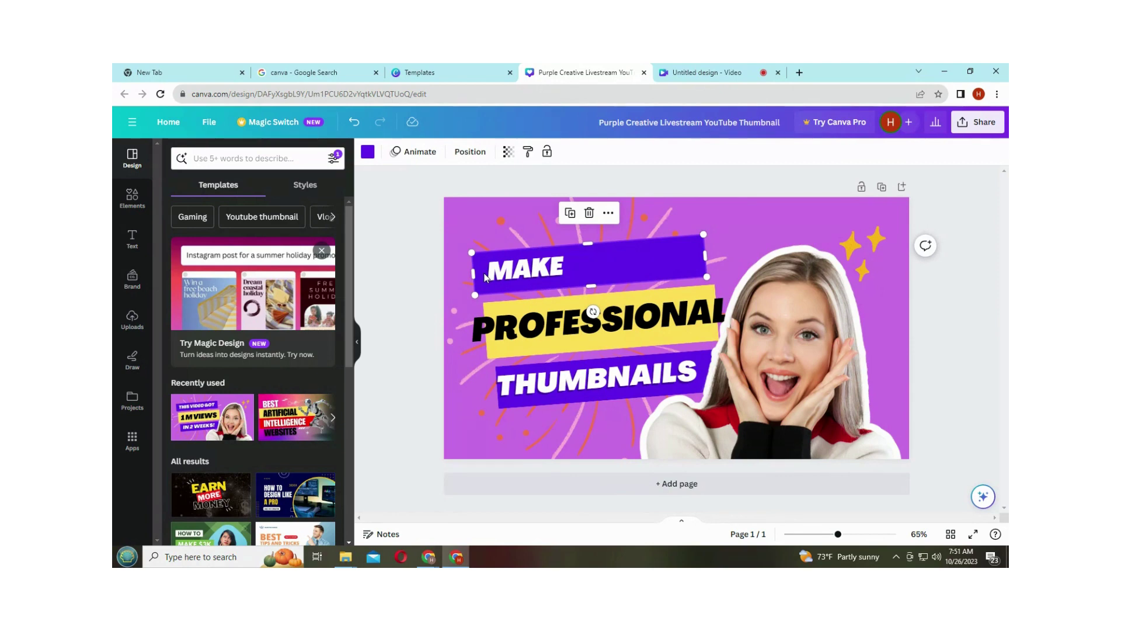
left_click(453, 298)
left_click(553, 272)
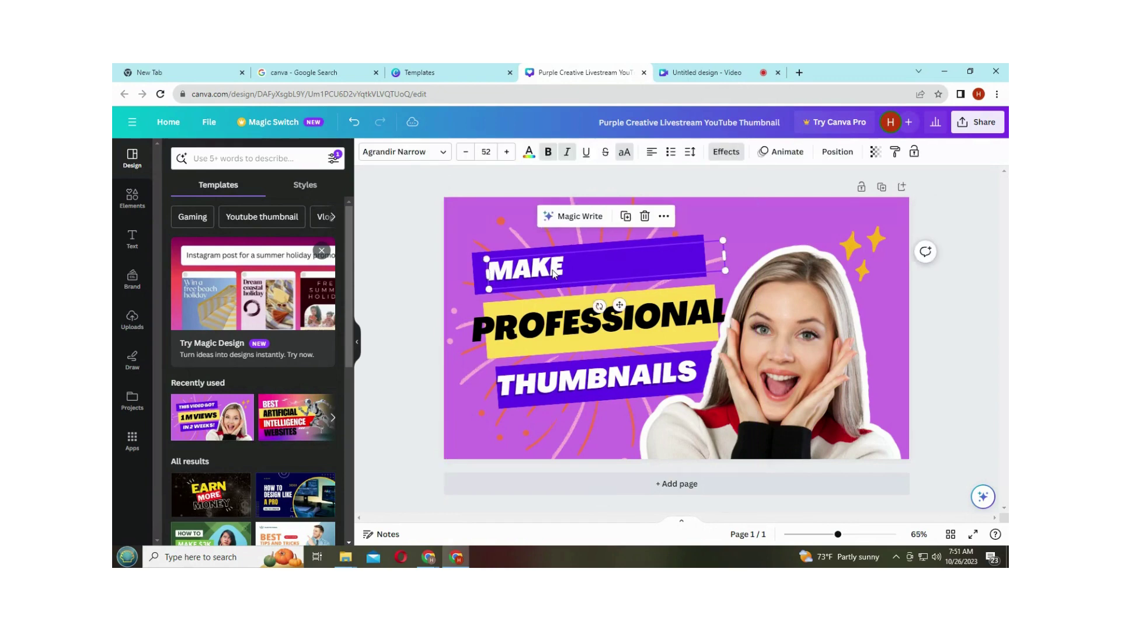
left_click(479, 281)
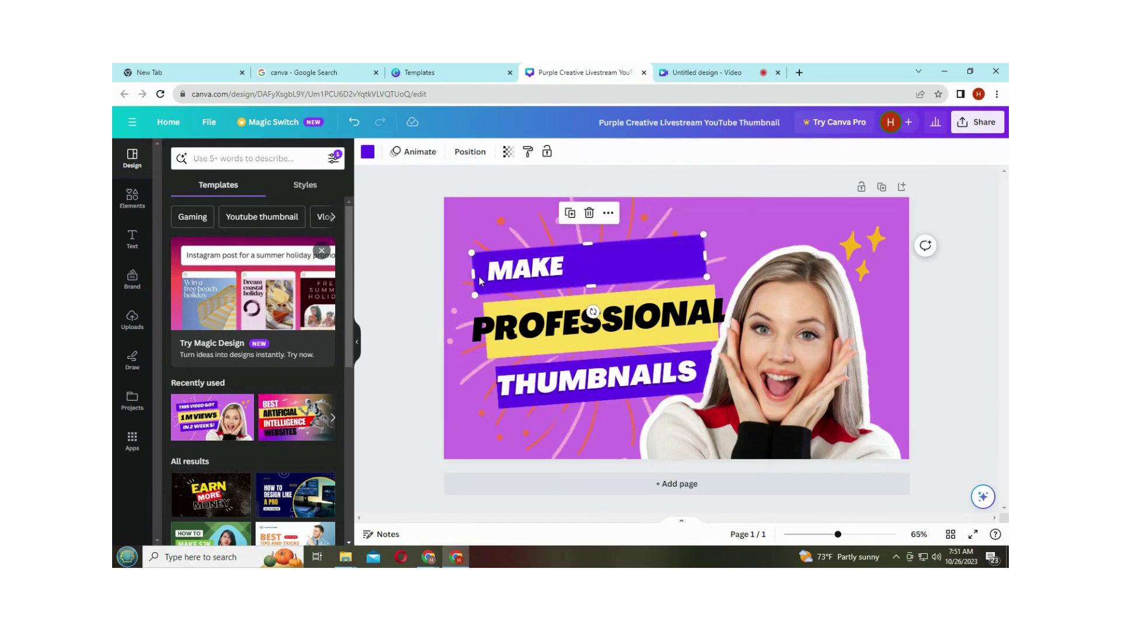
left_click(368, 152)
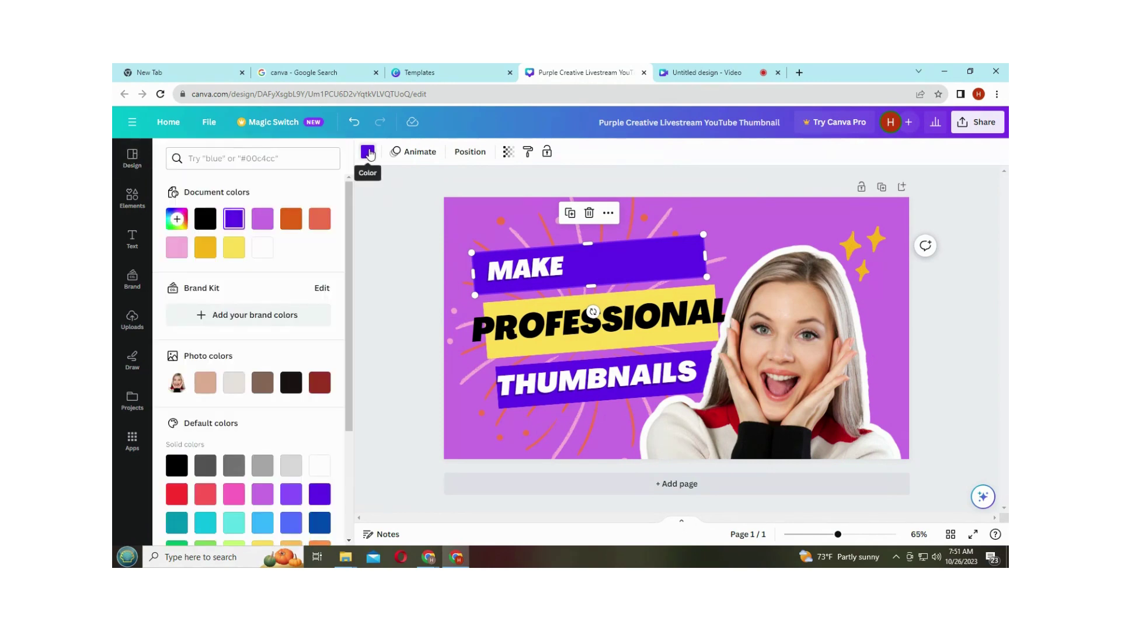
scroll(289, 412, "down", 2)
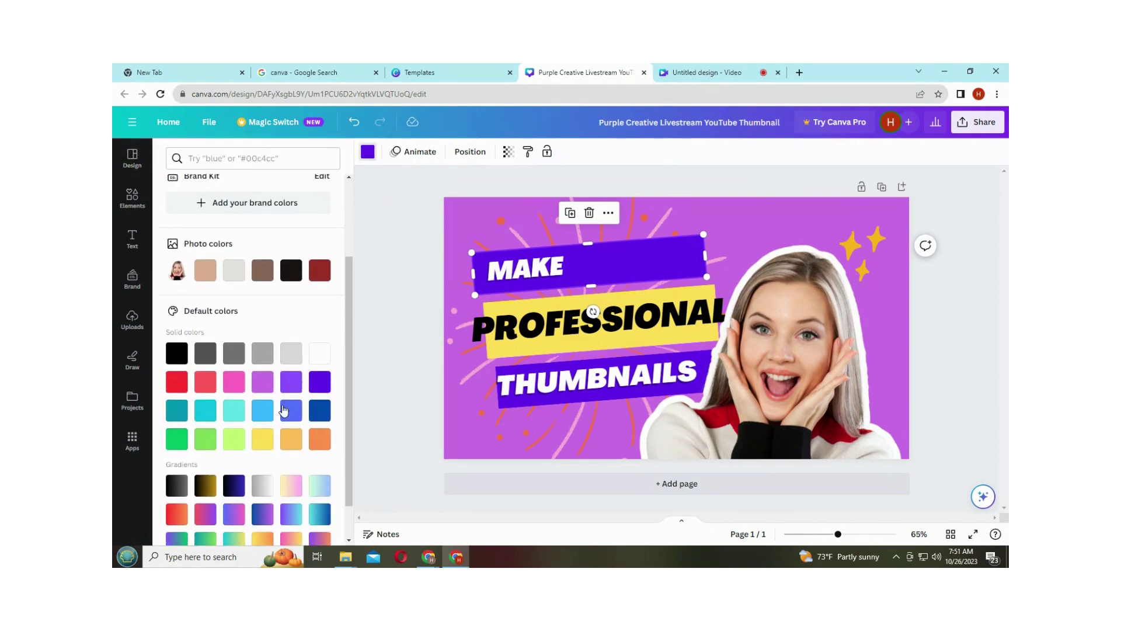
left_click(177, 382)
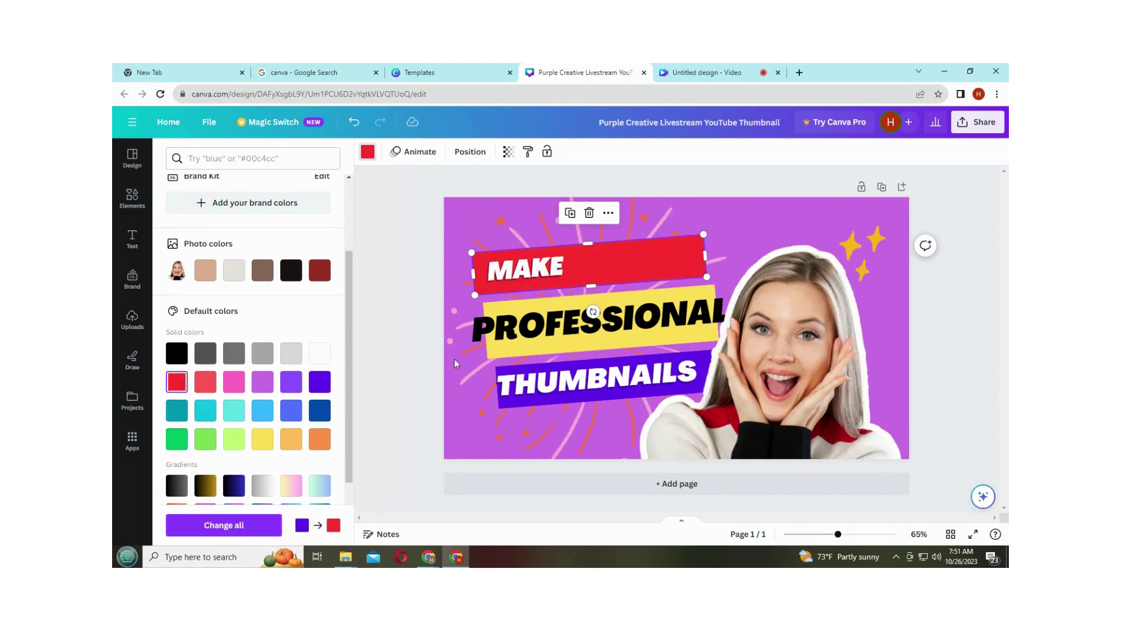
- Stretch both ends of the yellow banner to cover the full width of the word PROFESSIONAL
left_click(523, 335)
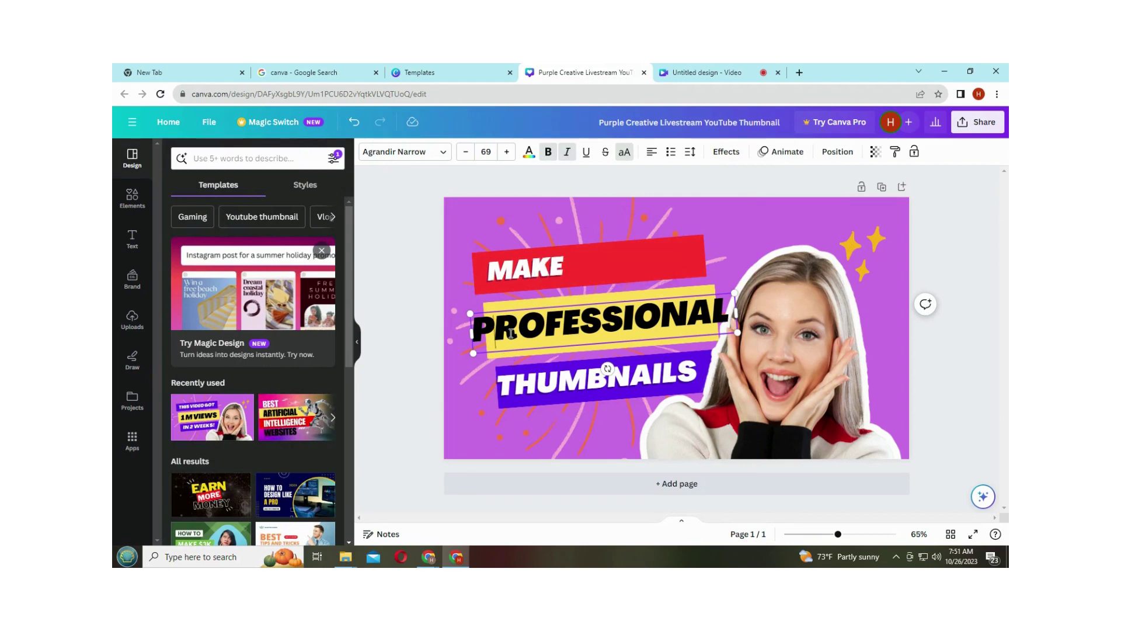
left_click(527, 303)
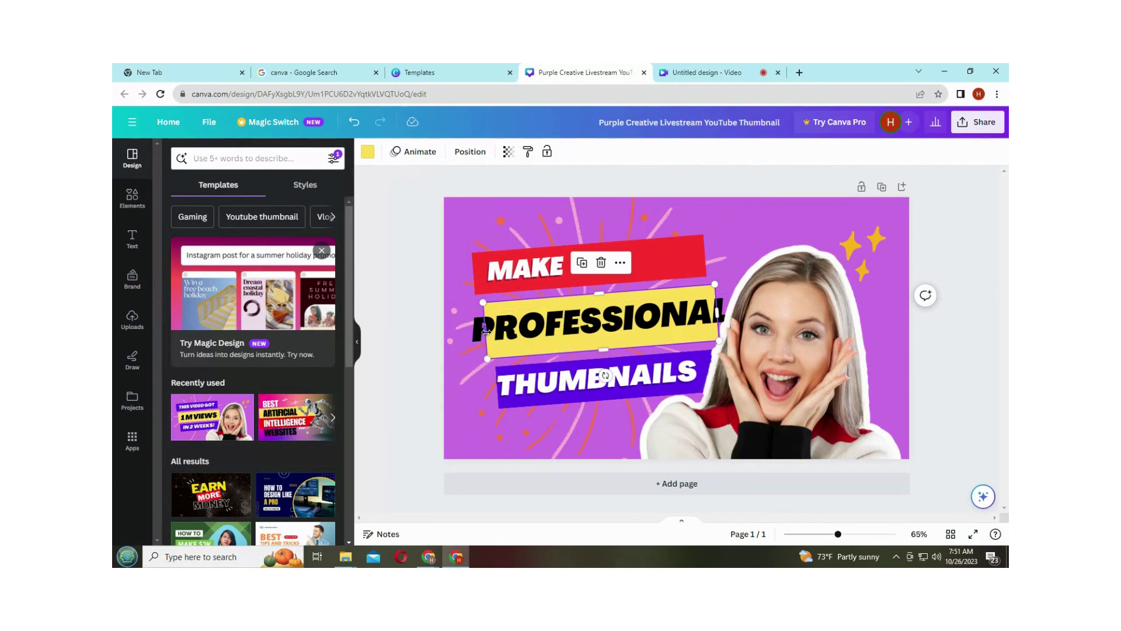
left_click_drag(486, 331, 468, 339)
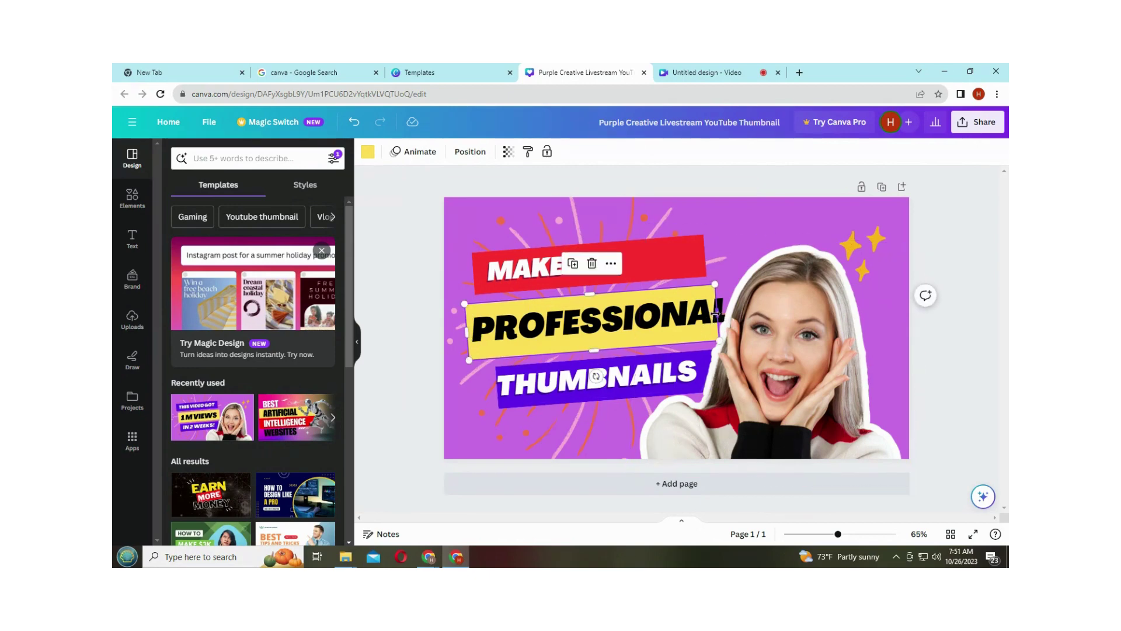
left_click_drag(717, 315, 728, 313)
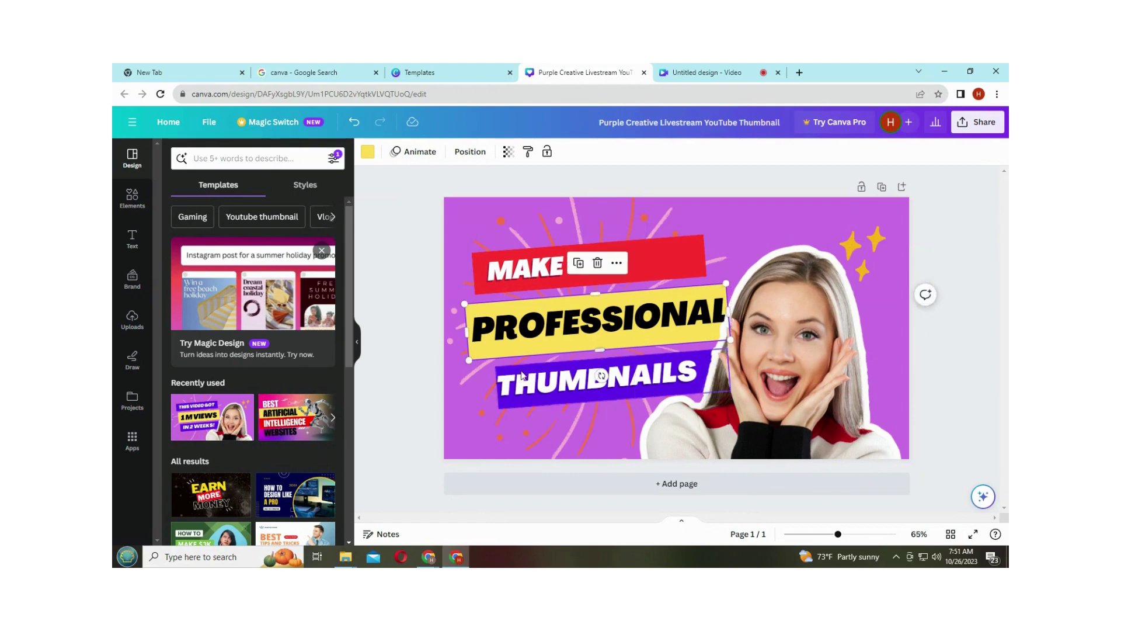
left_click(474, 397)
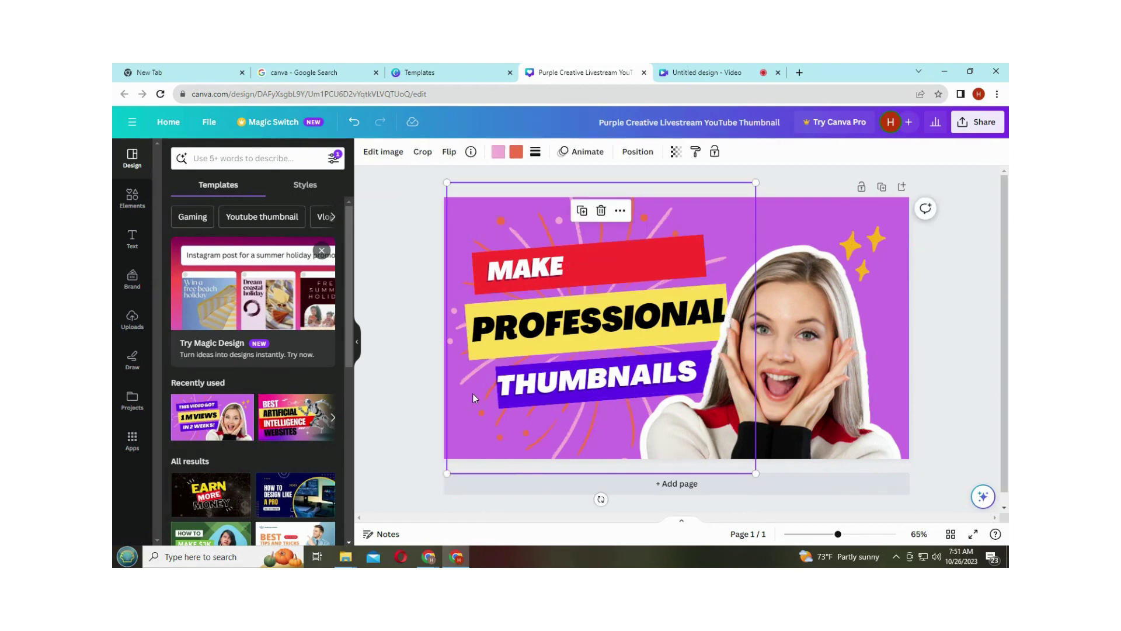
- Reduce the font size of the PROFESSIONAL text to 67 so it fits inside the yellow banner
left_click(521, 335)
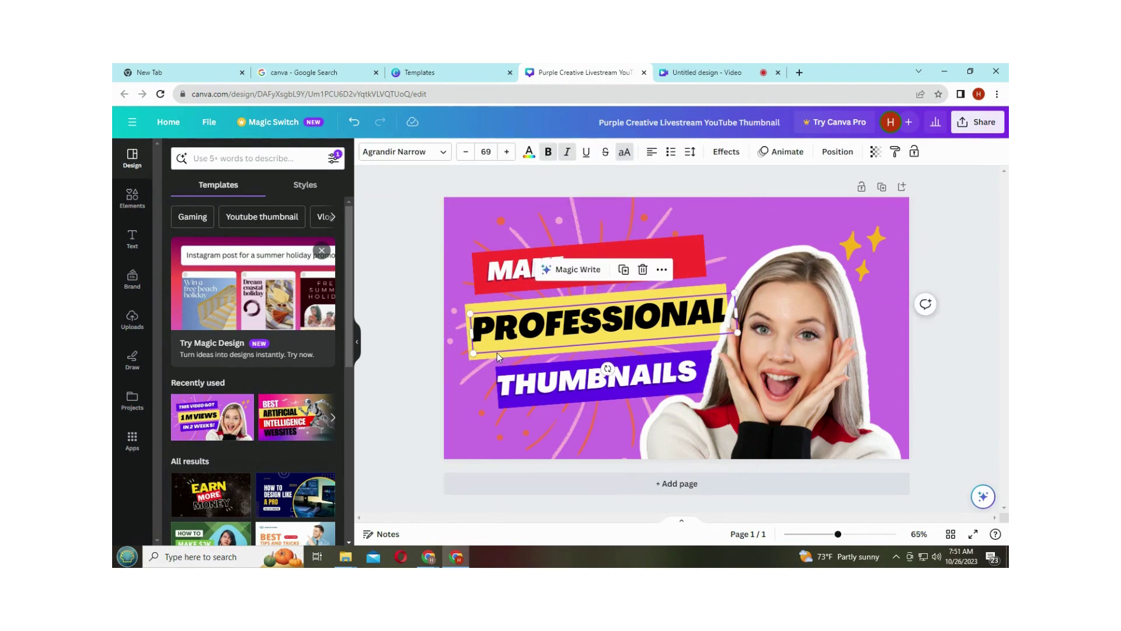
key("ctrl+]")
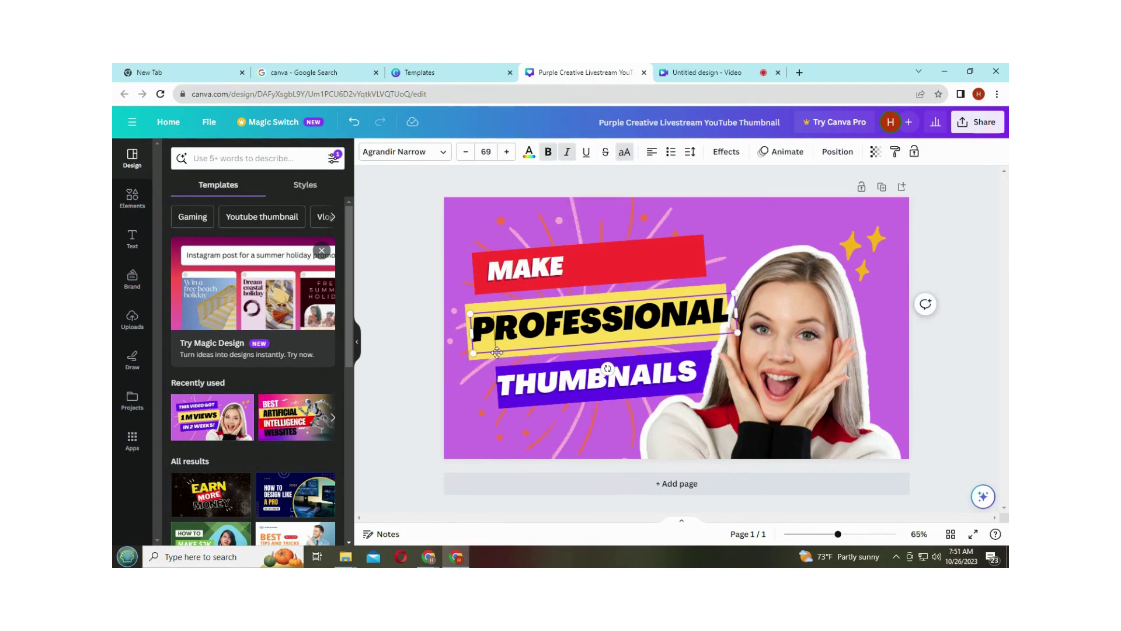
double_click(490, 301)
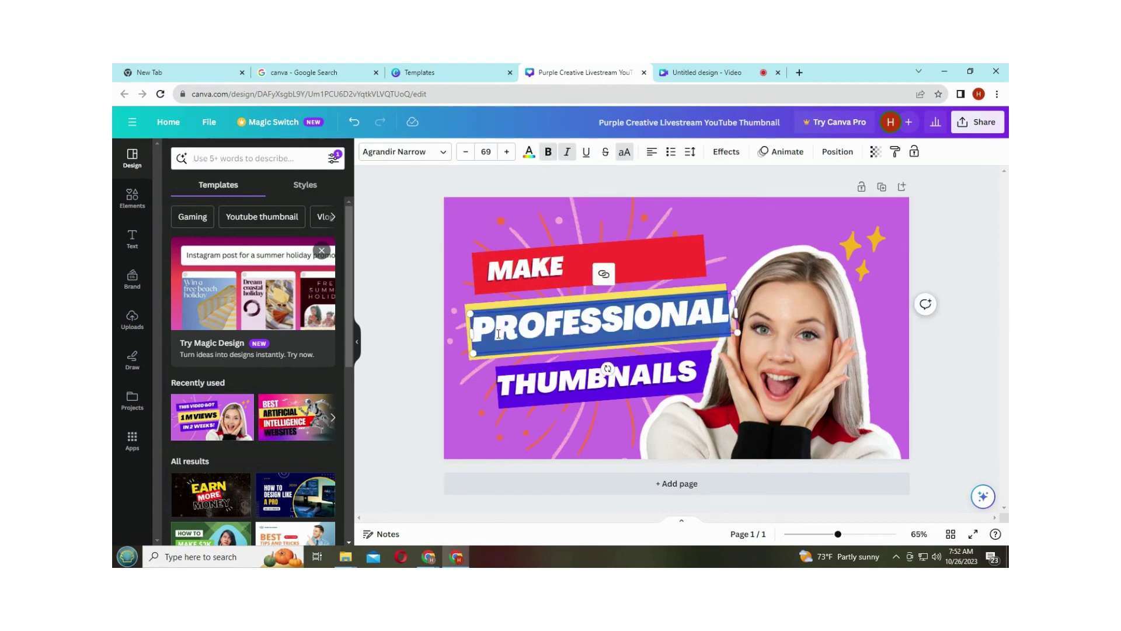
left_click(466, 152)
left_click(465, 152)
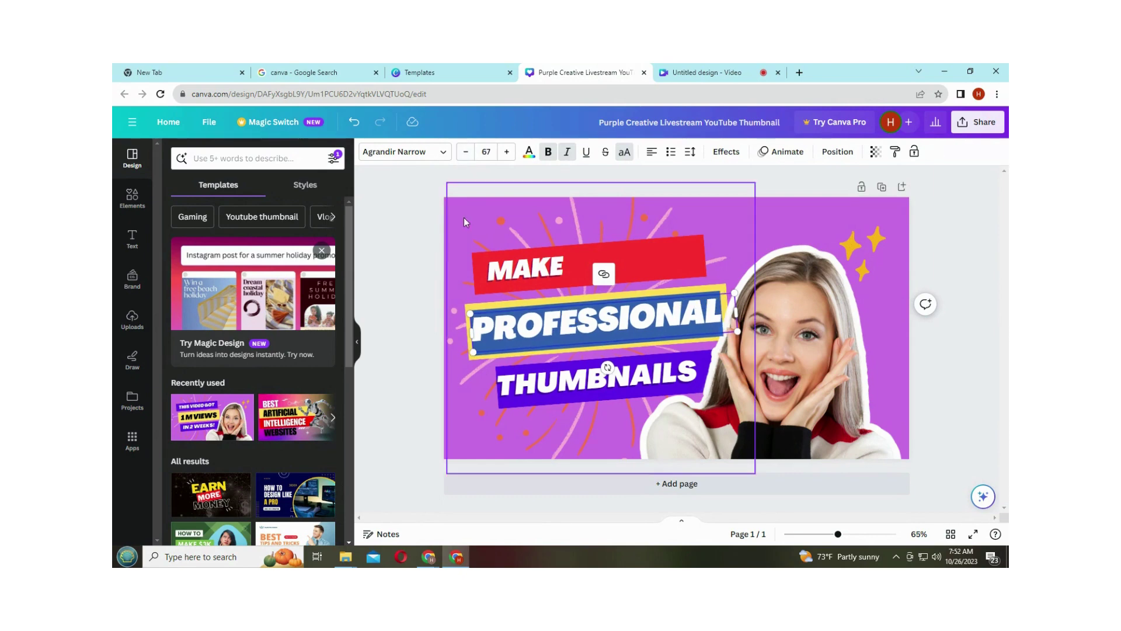
left_click(461, 377)
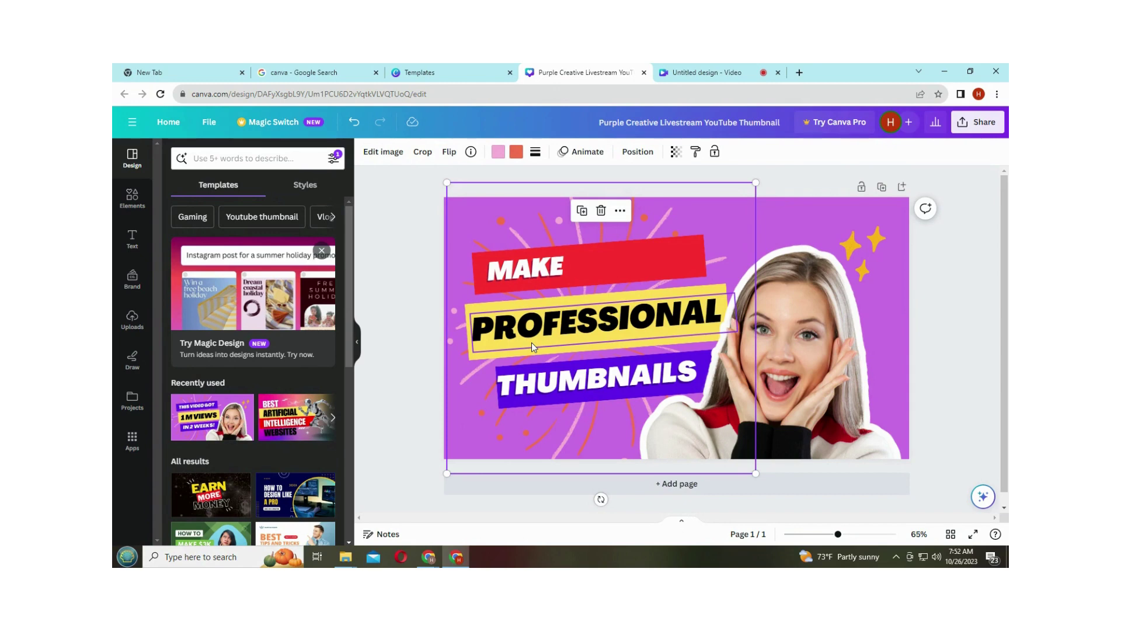
- Try several solid and gradient default colors on the banner behind THUMBNAILS, settling on the turquoise-to-dark-blue gradient
left_click(564, 389)
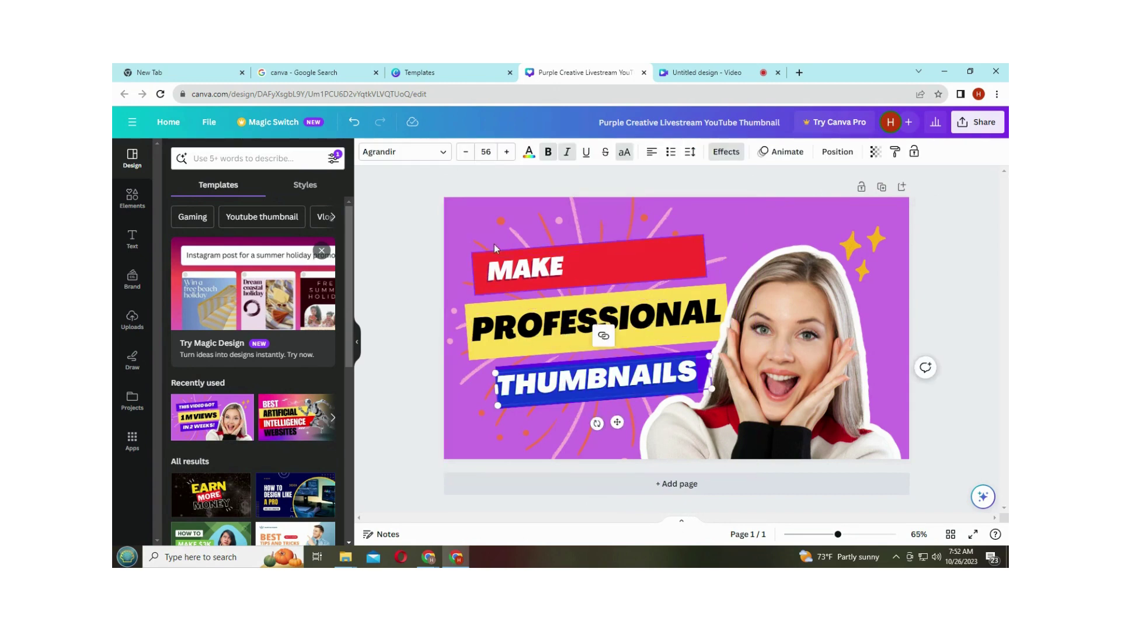
left_click(513, 432)
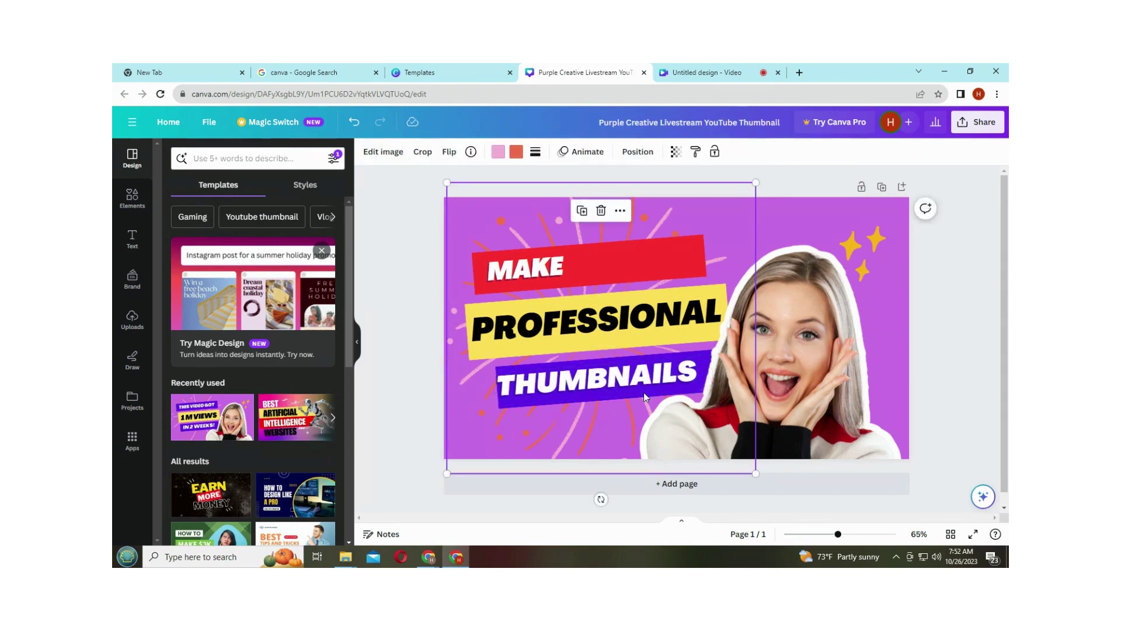
left_click(708, 374)
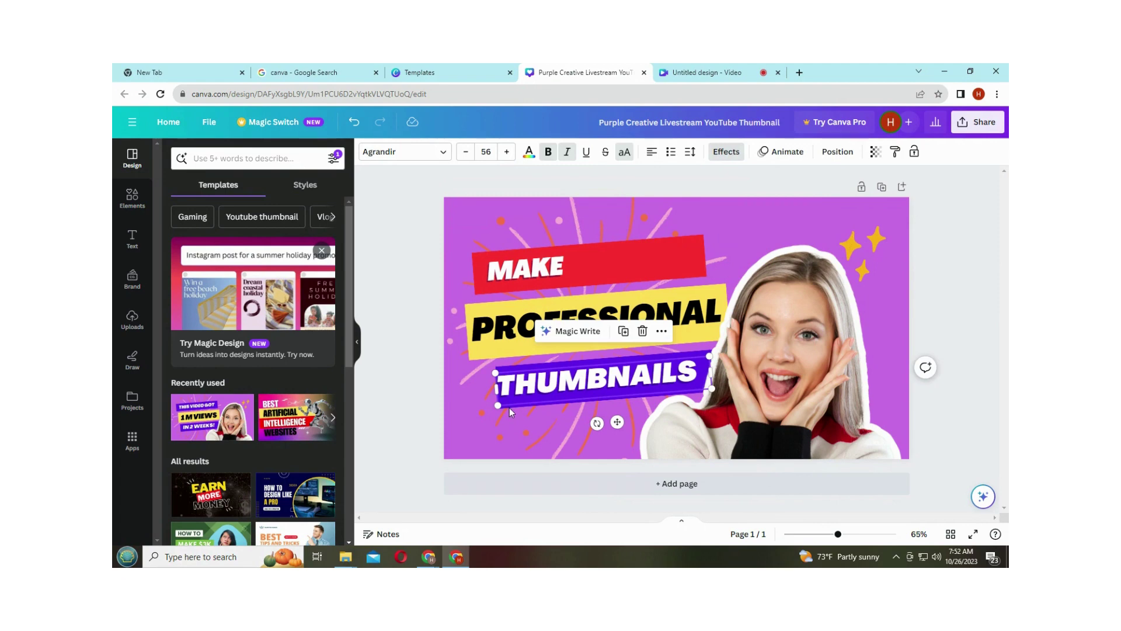
left_click(533, 364)
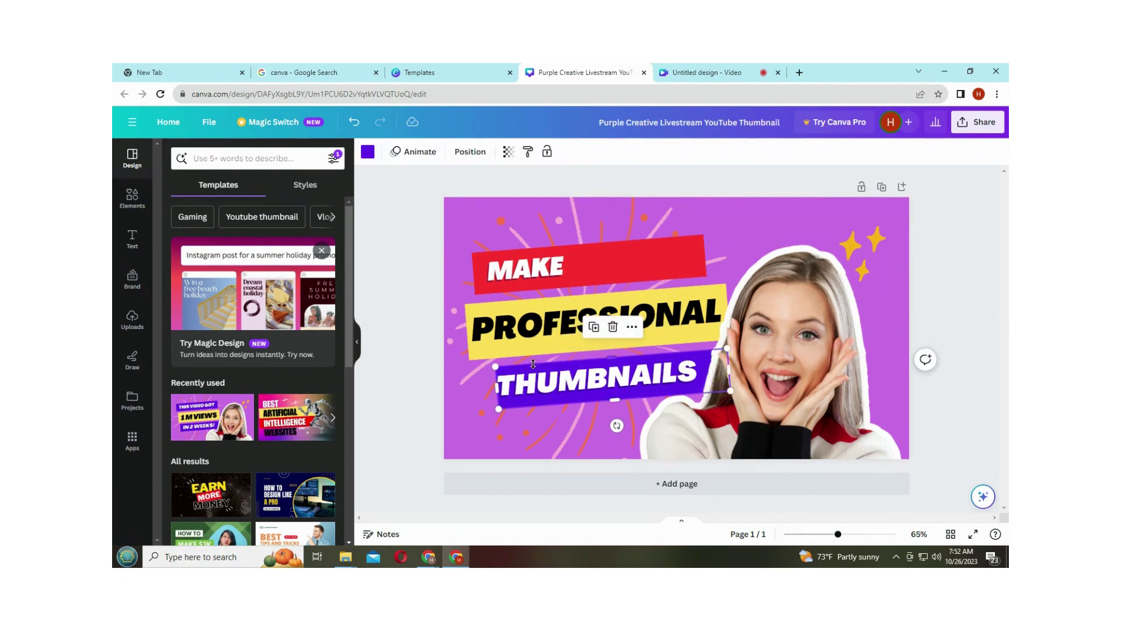
left_click(368, 151)
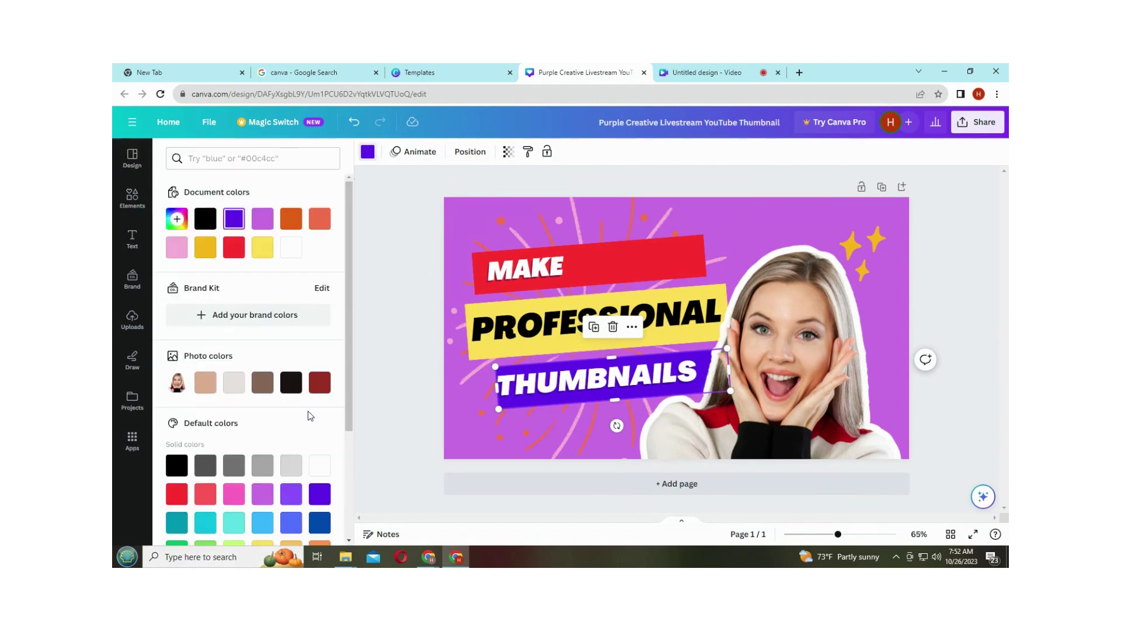
scroll(310, 416, "down", 3)
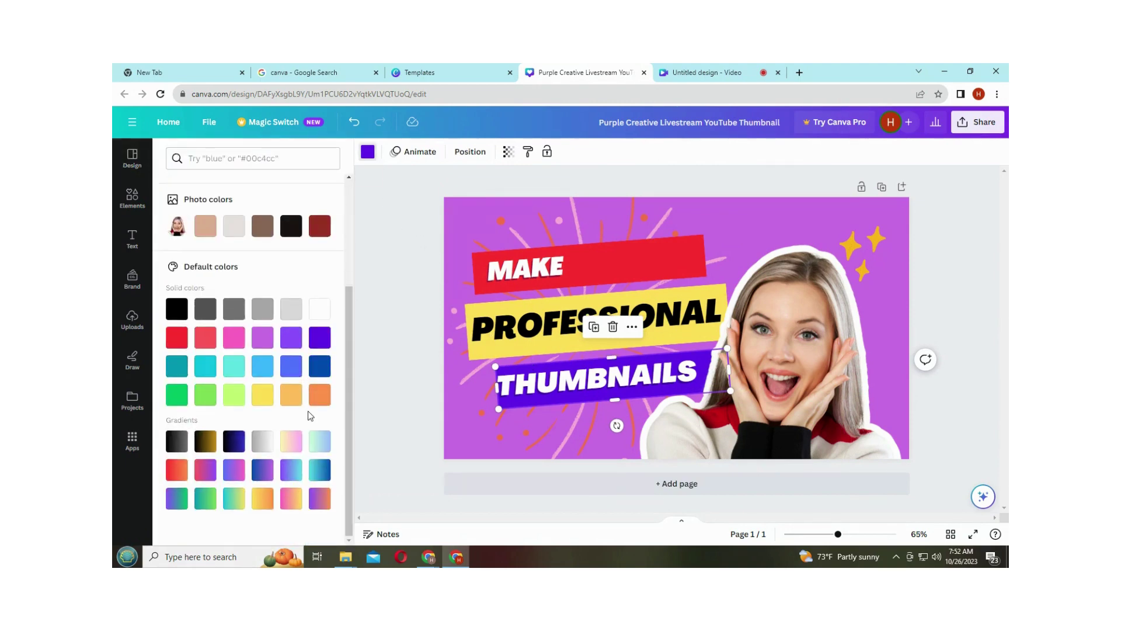
left_click(263, 499)
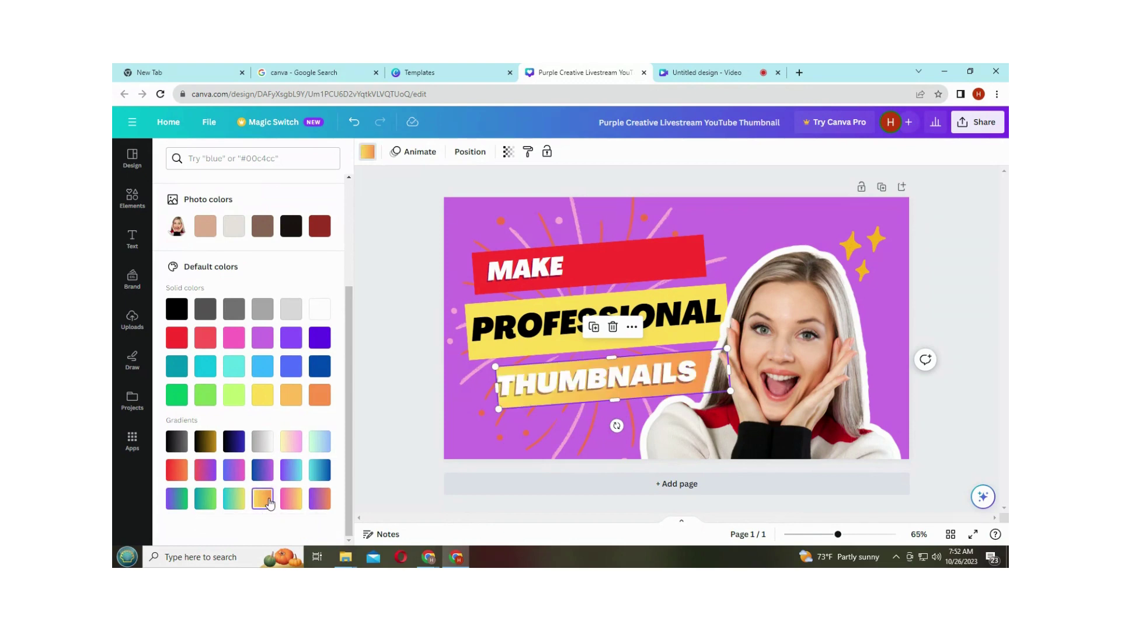
left_click(320, 499)
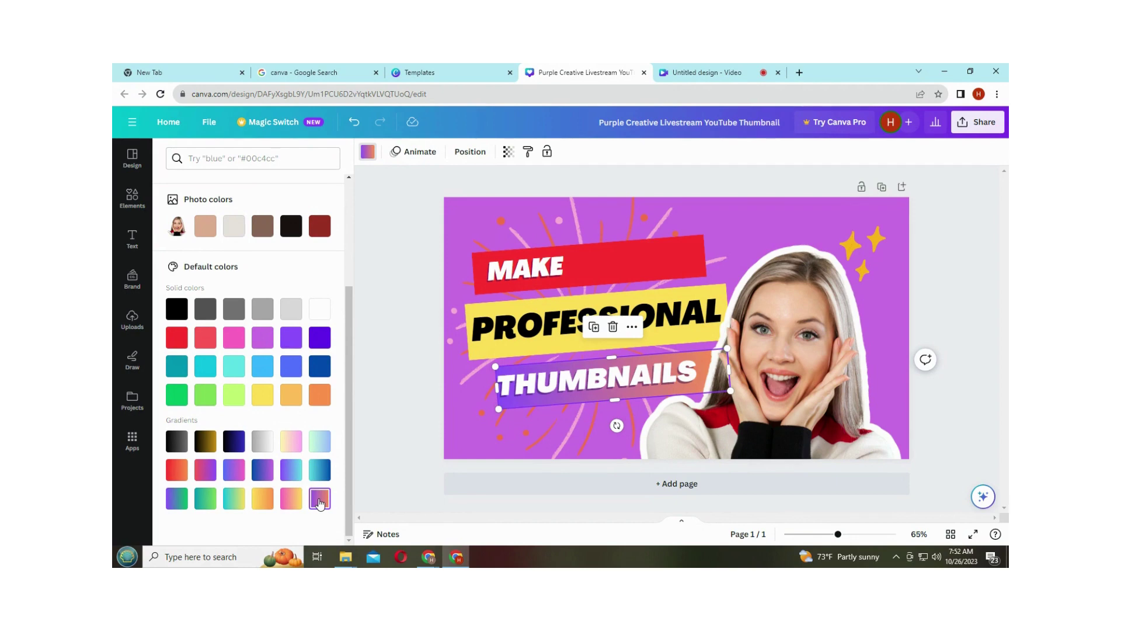
left_click(321, 474)
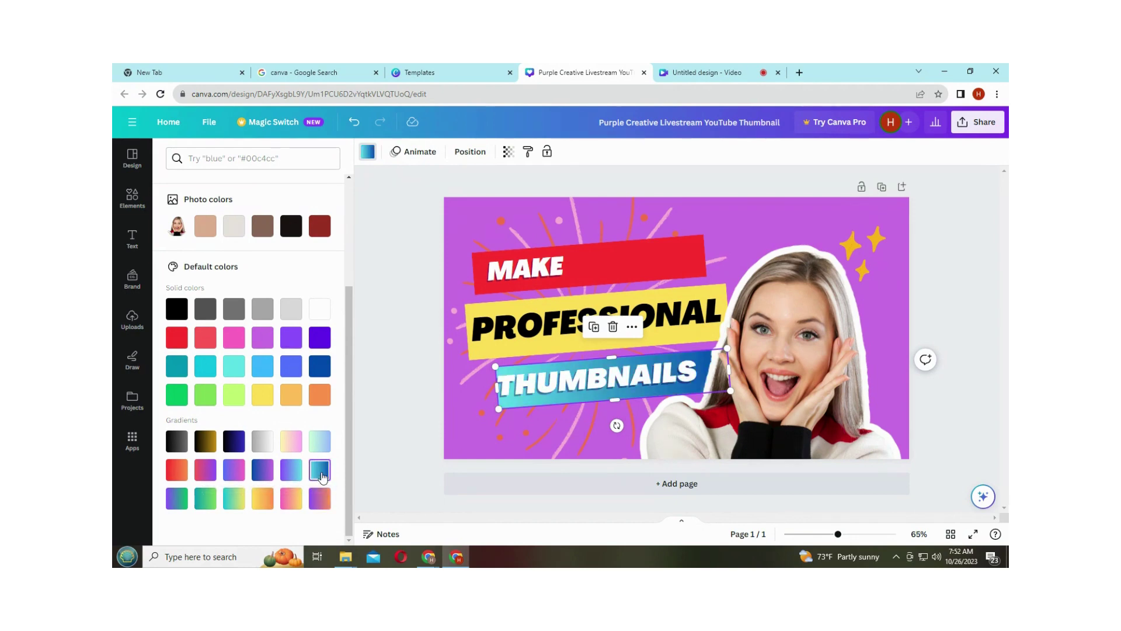
left_click(177, 308)
left_click(319, 395)
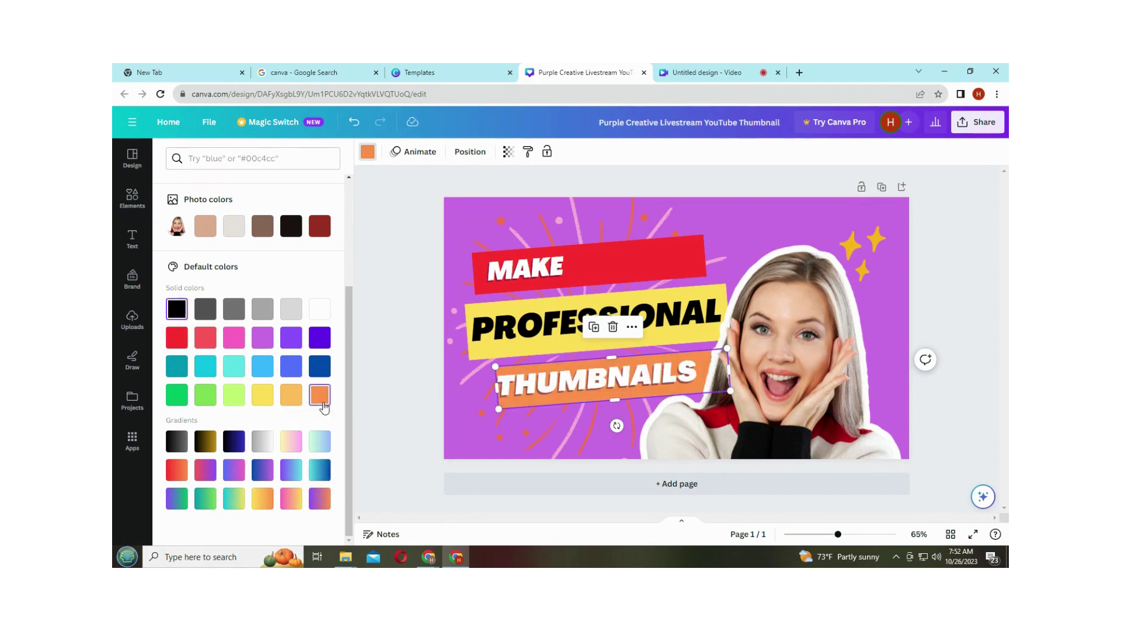
left_click(263, 475)
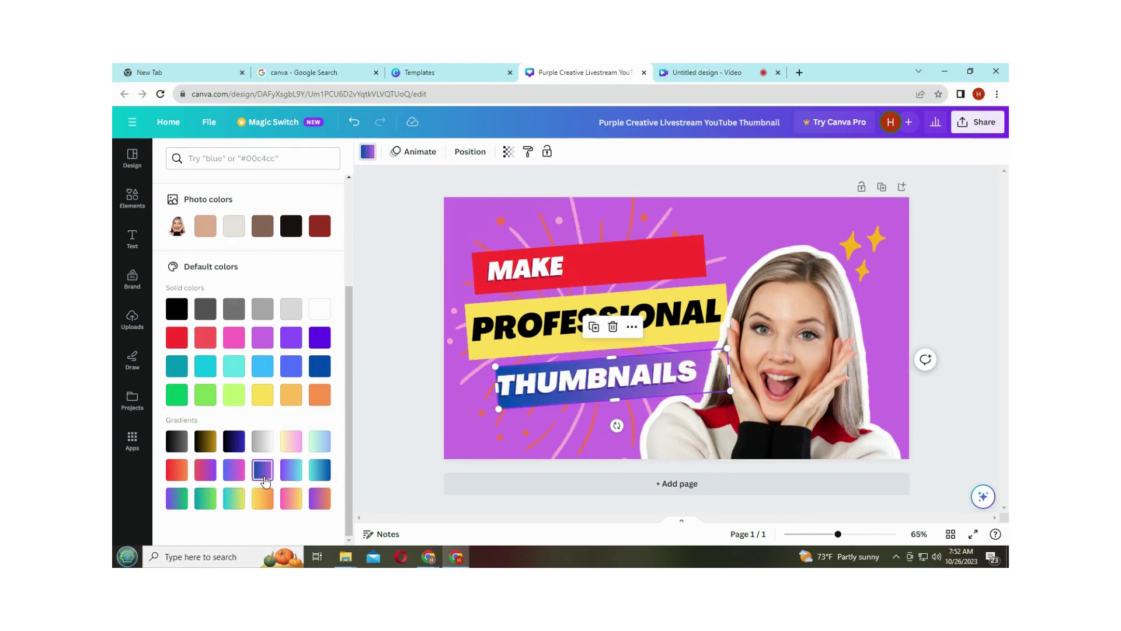
left_click(235, 471)
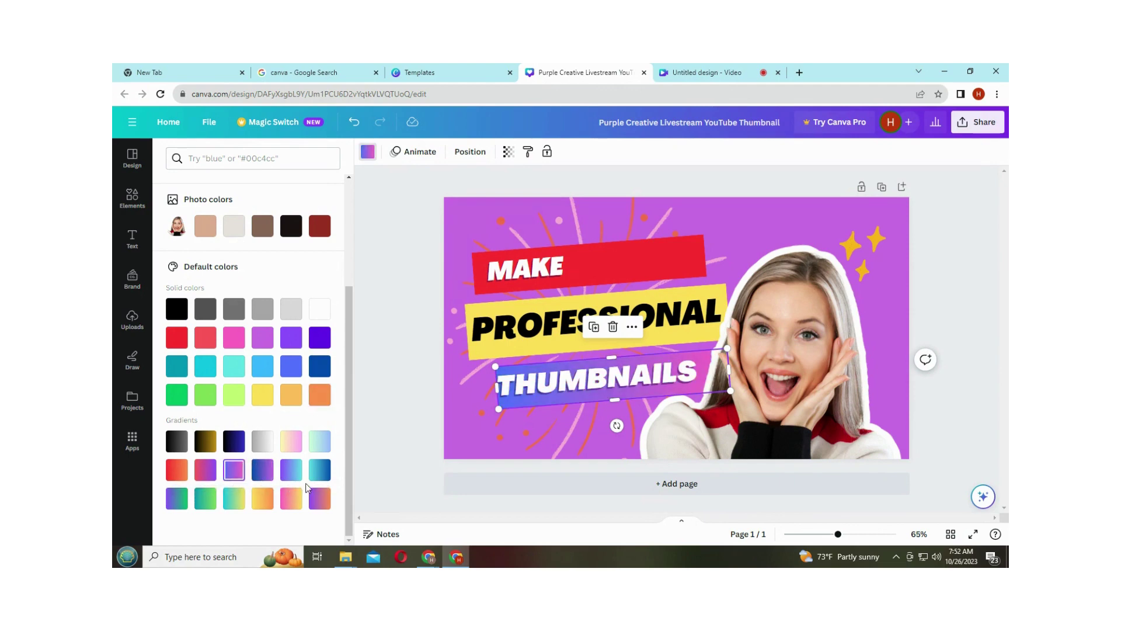
left_click(320, 471)
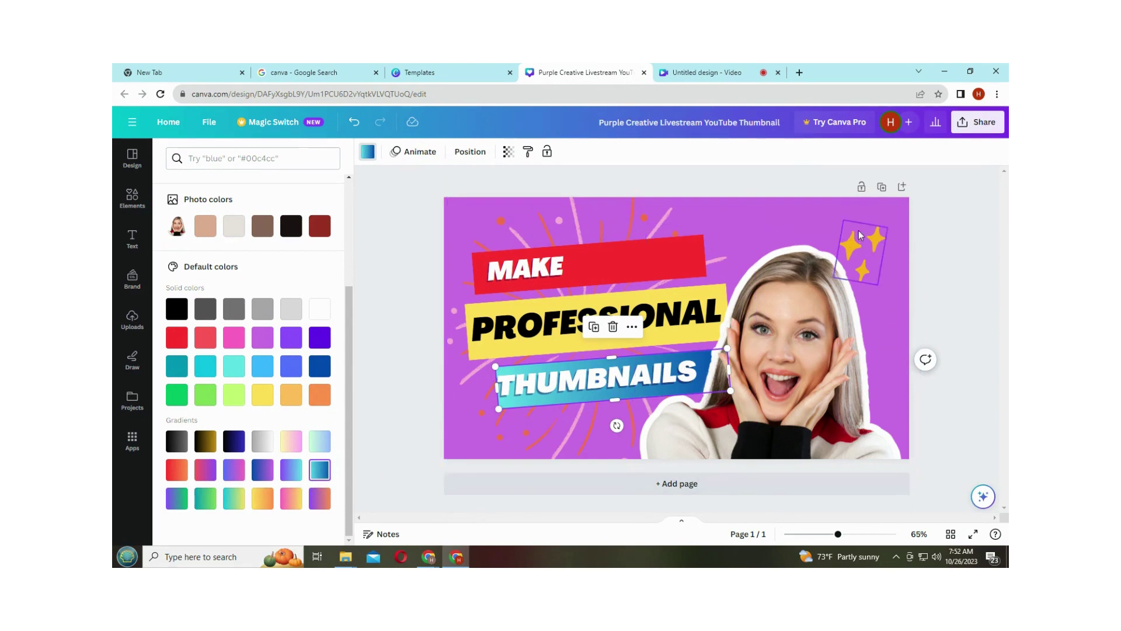
- Try several default gradients on the thumbnail background, settling on the purple-to-green gradient
left_click(786, 212)
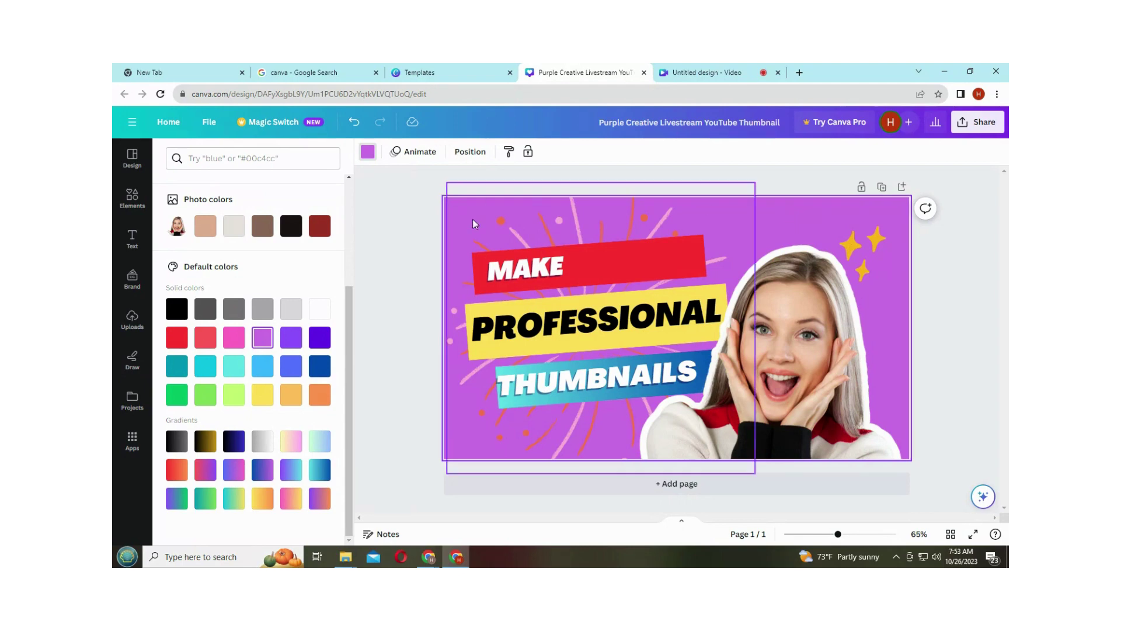
left_click(367, 158)
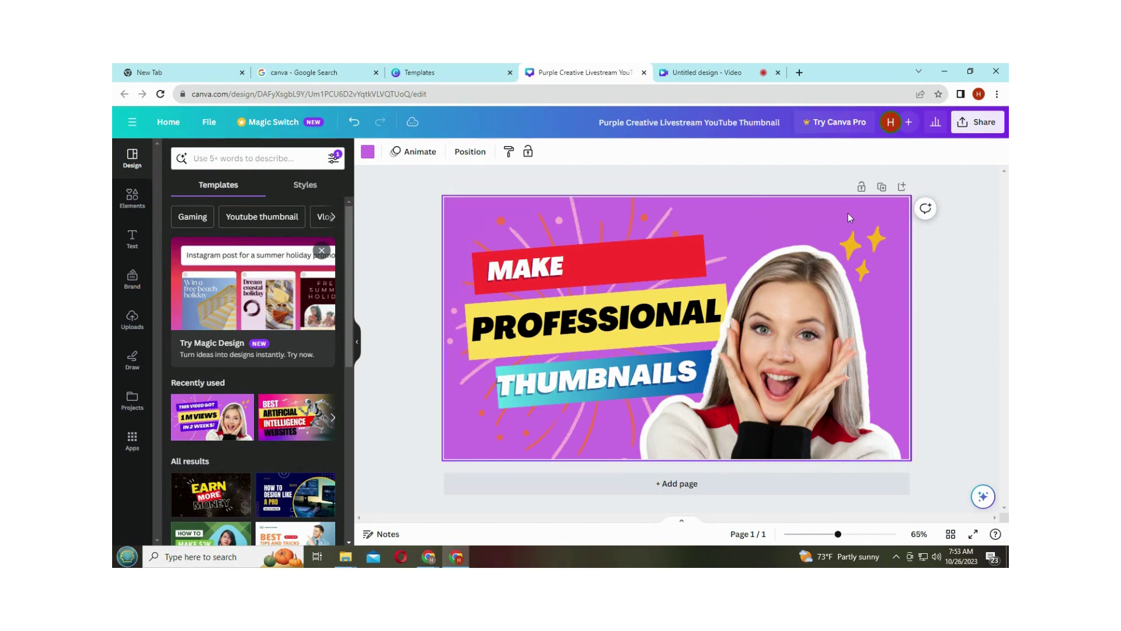
left_click(368, 154)
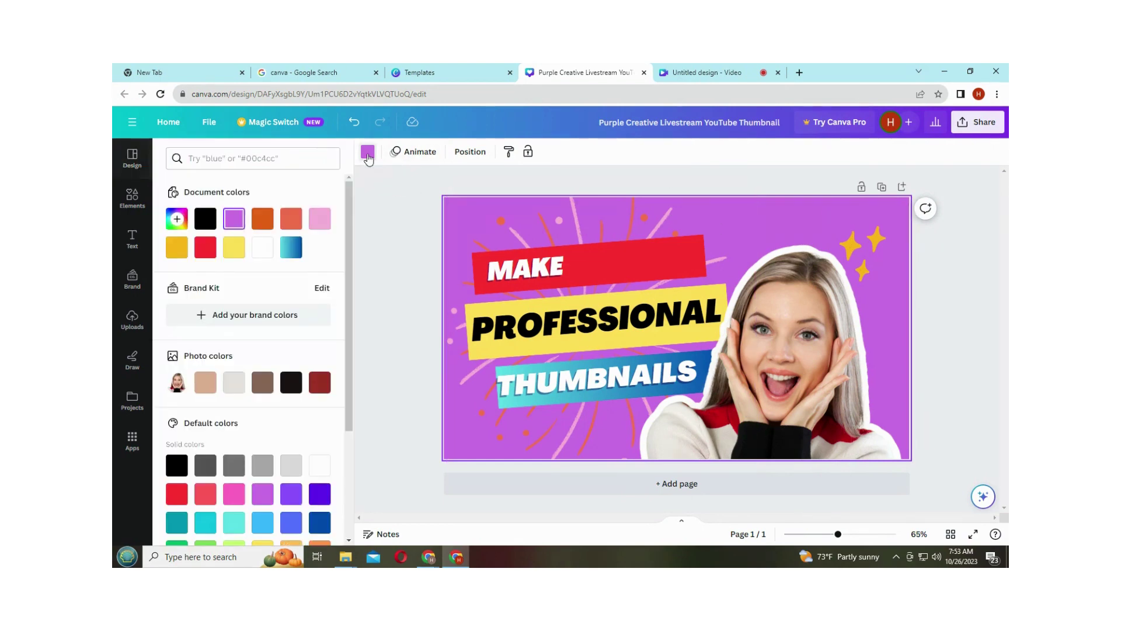
scroll(304, 269, "down", 3)
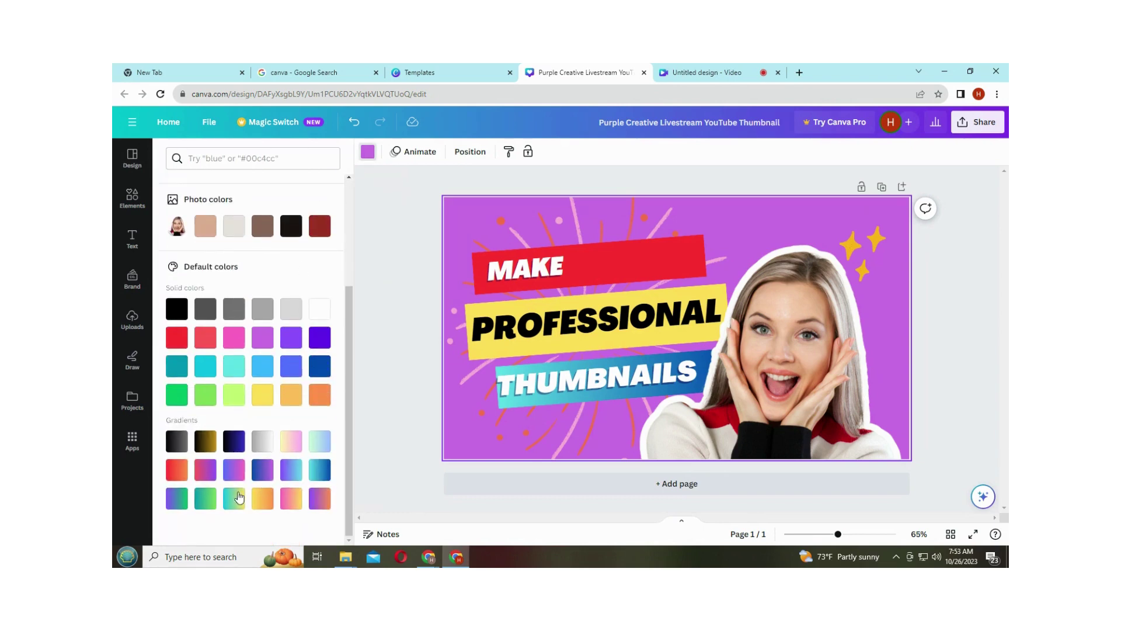
left_click(179, 502)
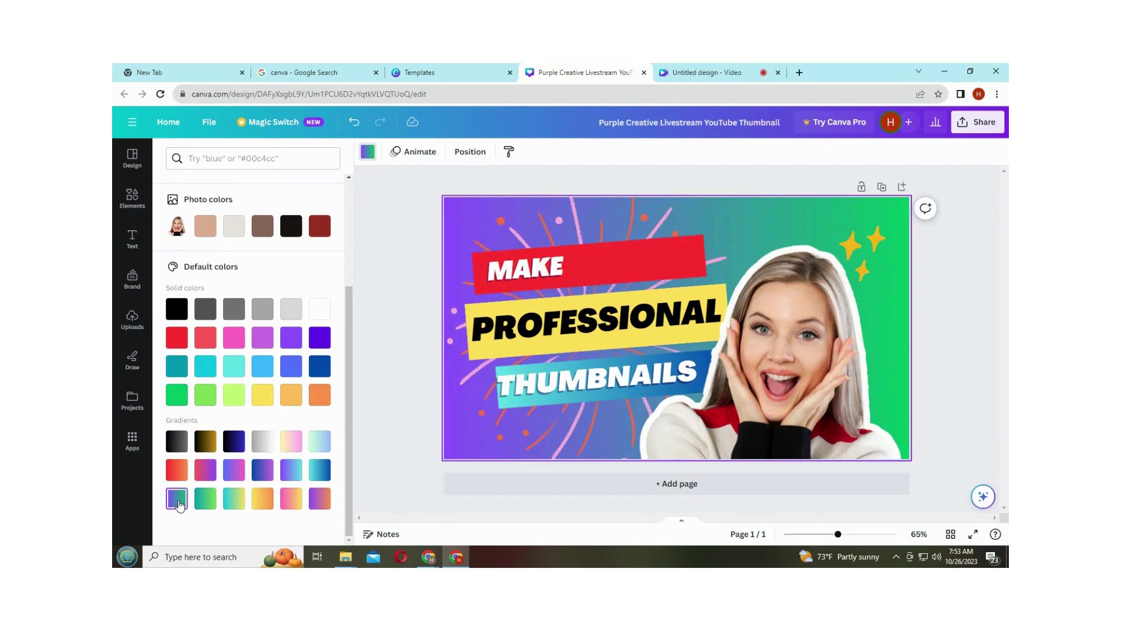
left_click(208, 507)
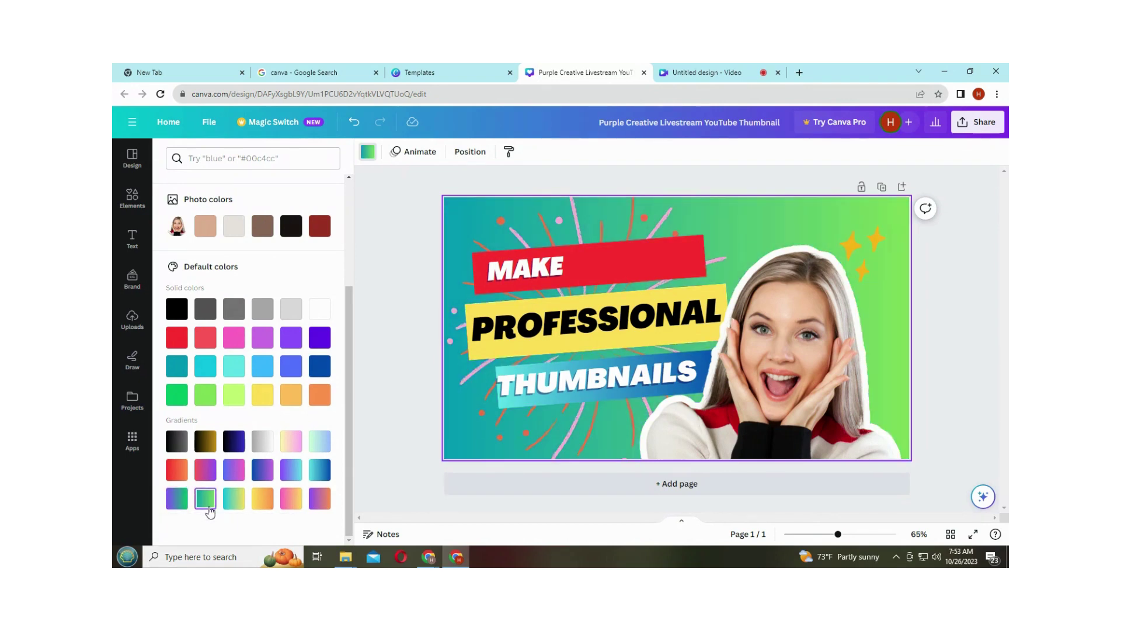
left_click(232, 507)
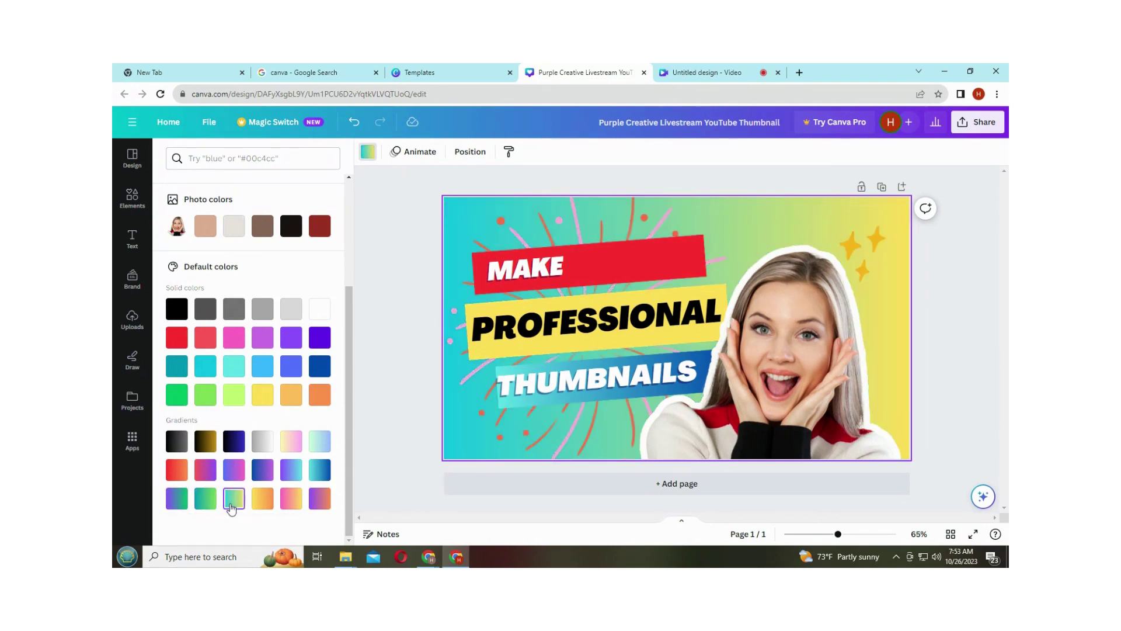
left_click(263, 499)
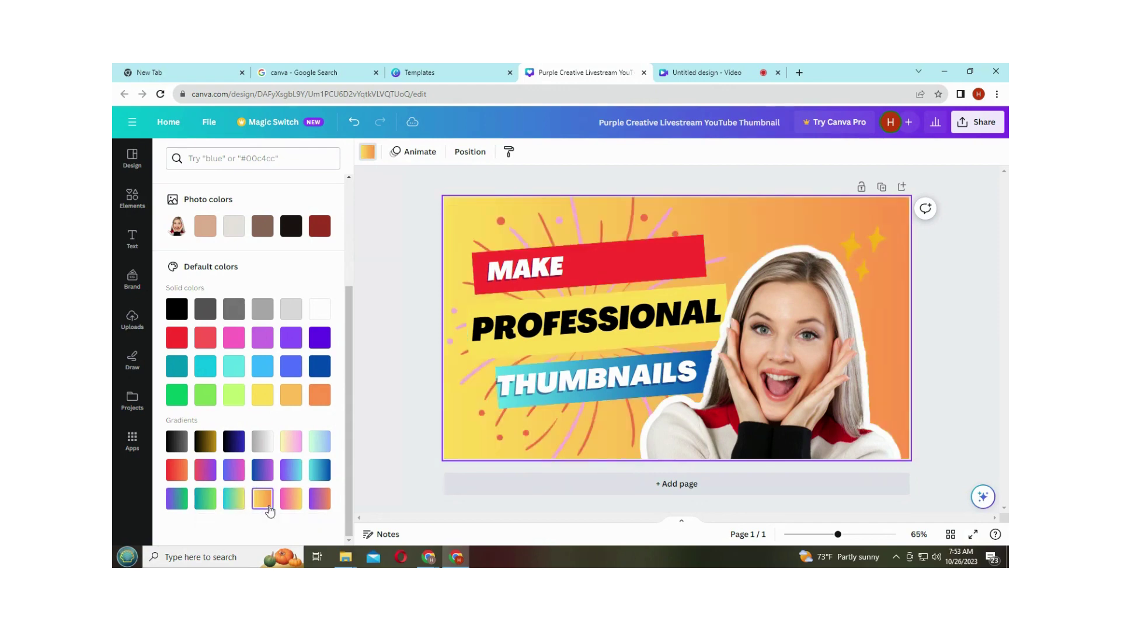
left_click(295, 507)
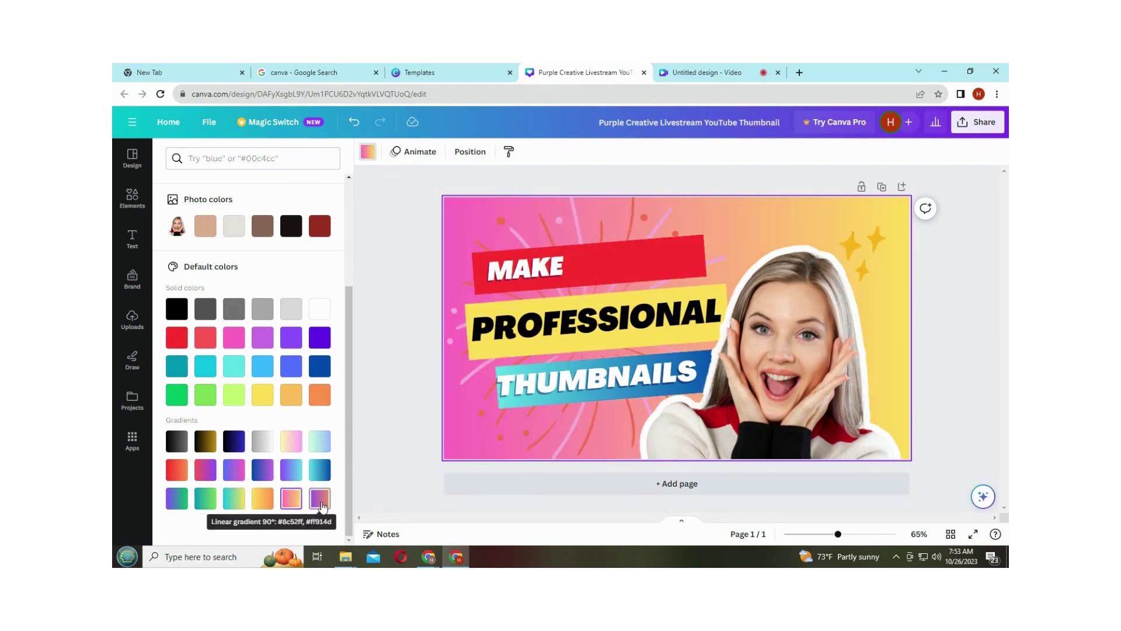
left_click(320, 500)
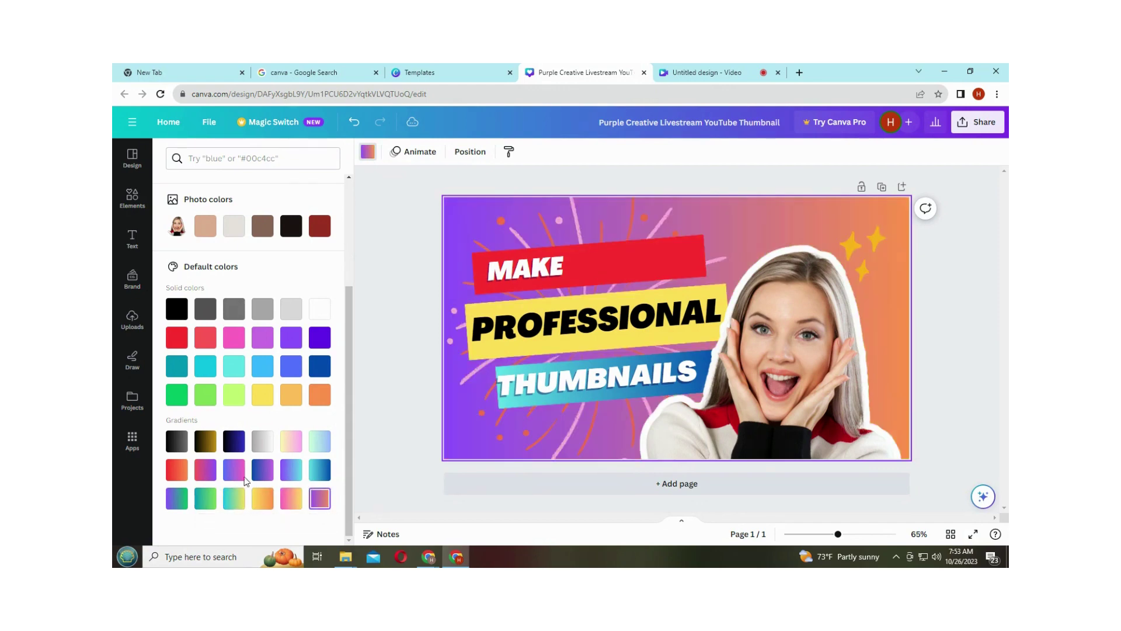
left_click(177, 442)
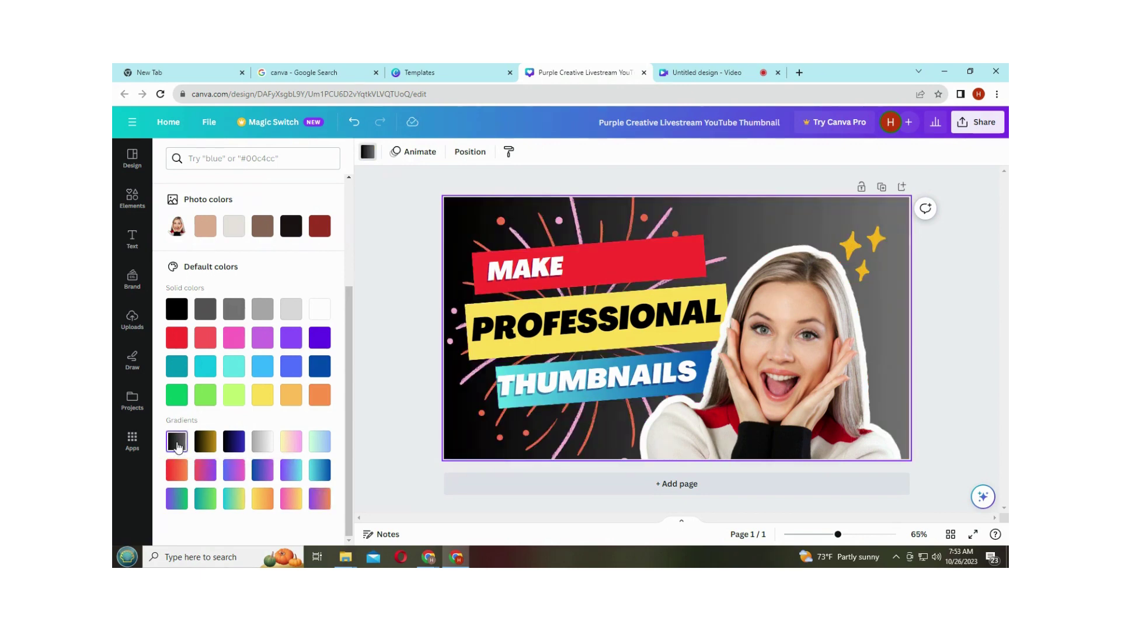
left_click(177, 498)
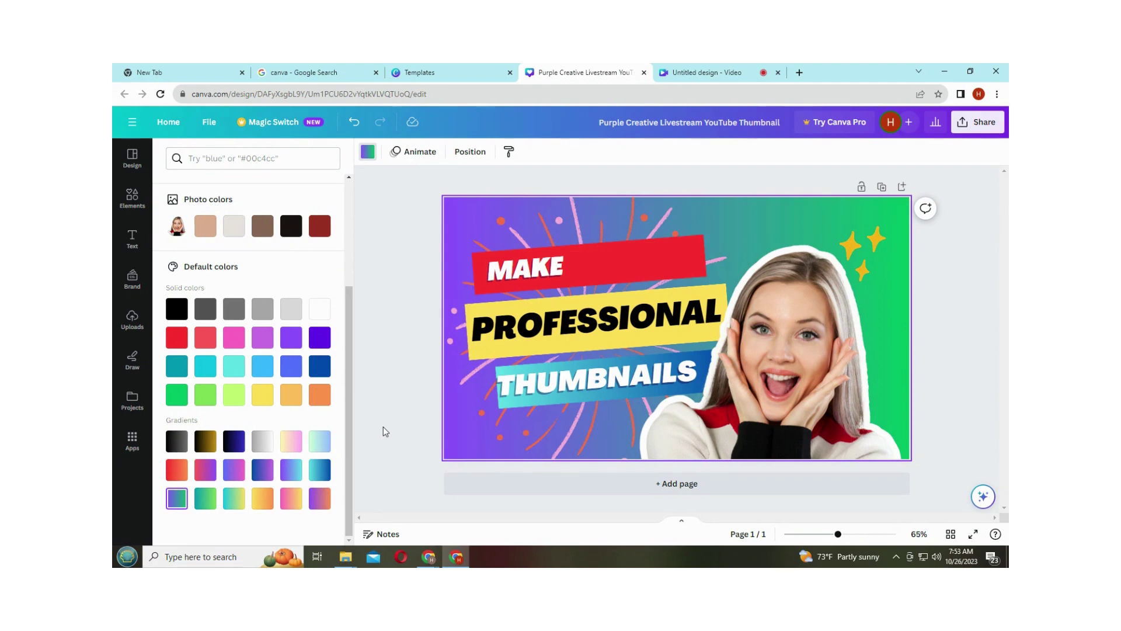
left_click(397, 320)
- Dismiss the browser notification and delete the woman's photo from the thumbnail
left_click(801, 363)
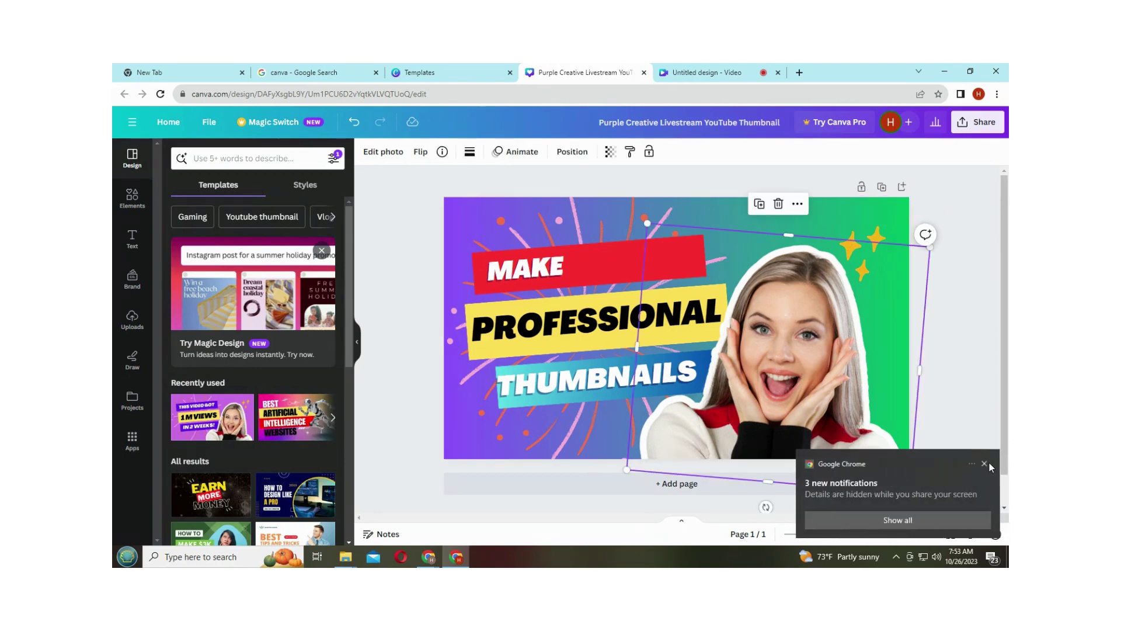
left_click(985, 465)
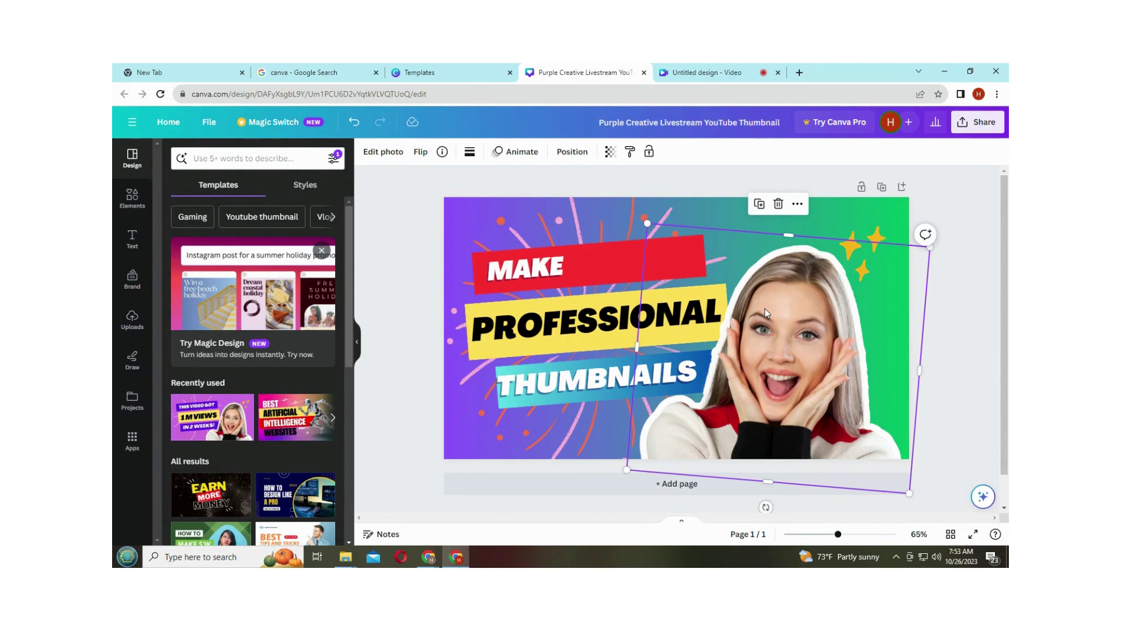
left_click(779, 205)
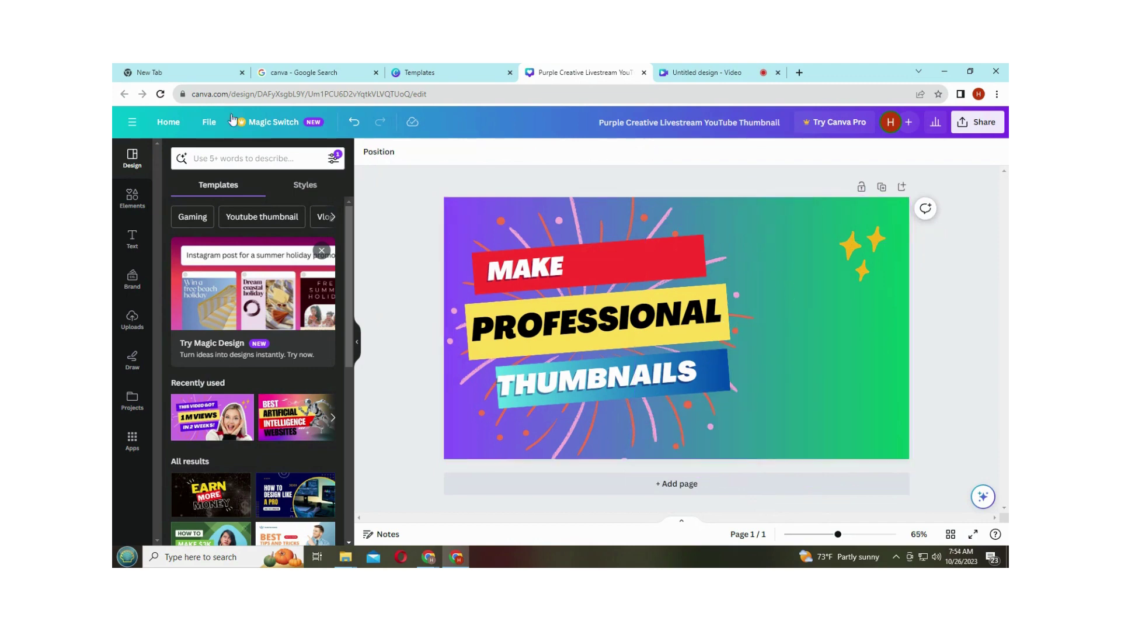
- Start uploading a file from the computer, cancel the file selection, and undo the deletion of the woman's photo
left_click(129, 326)
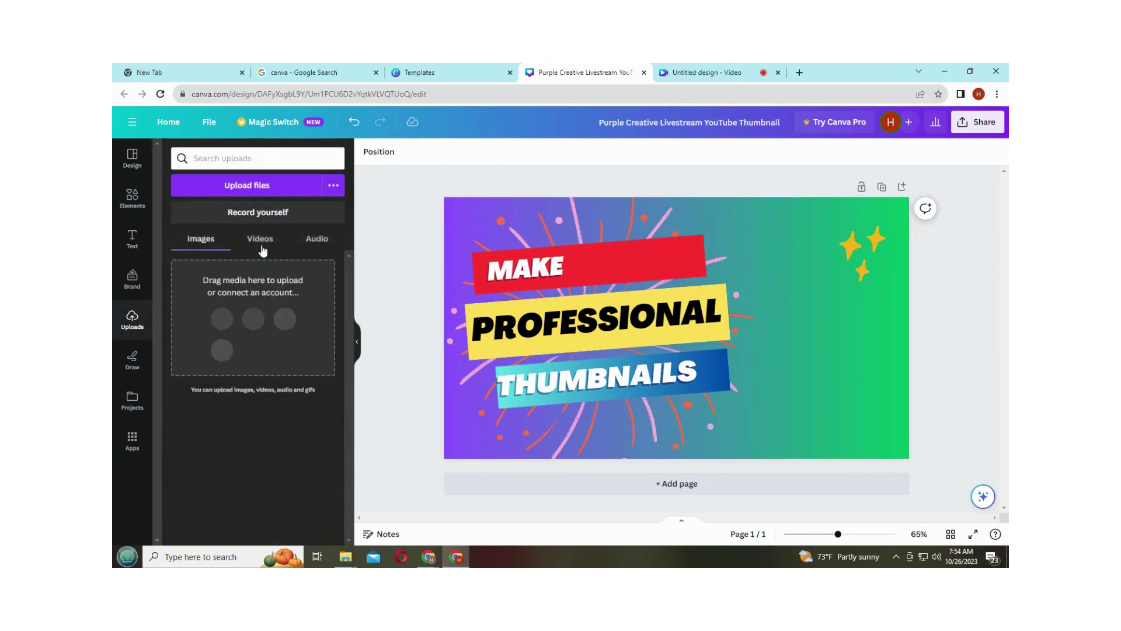
left_click(251, 188)
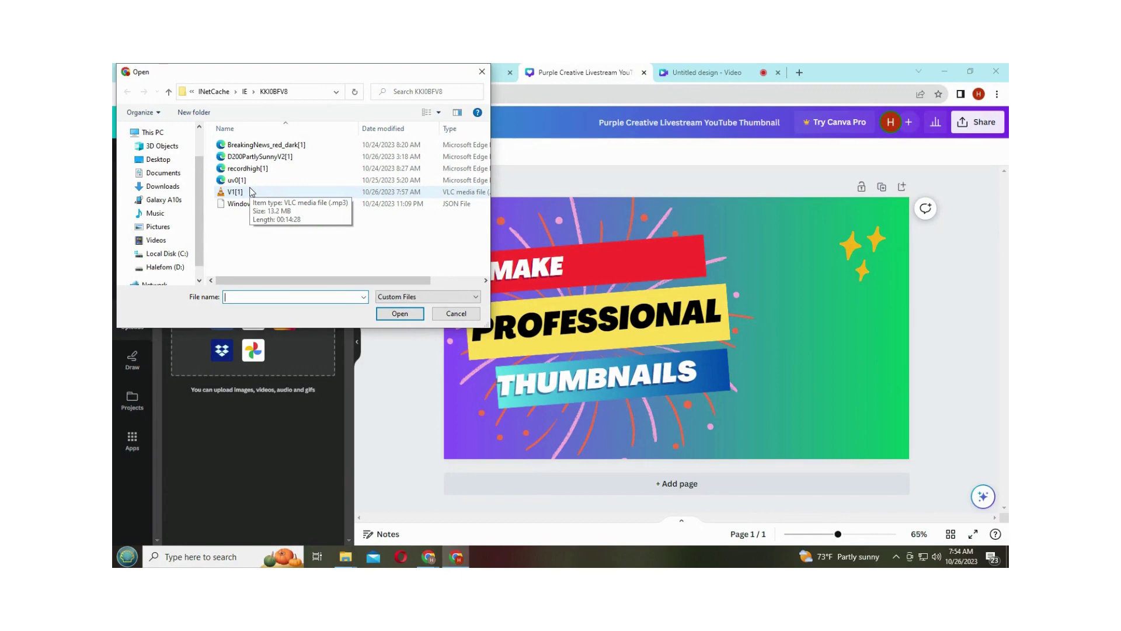
left_click(451, 316)
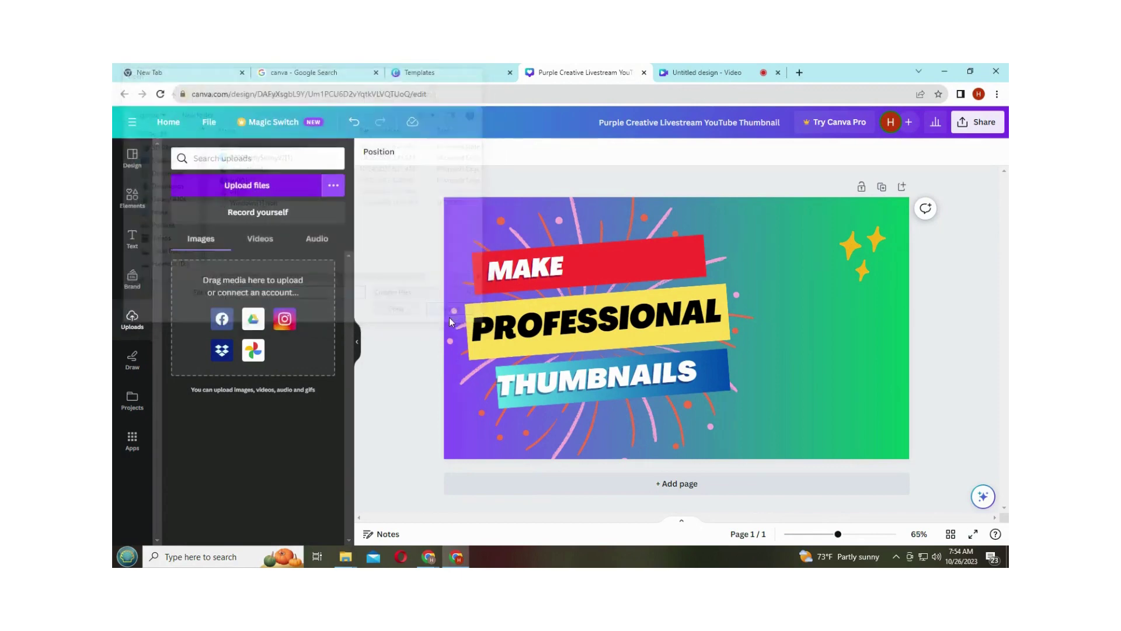
left_click(353, 122)
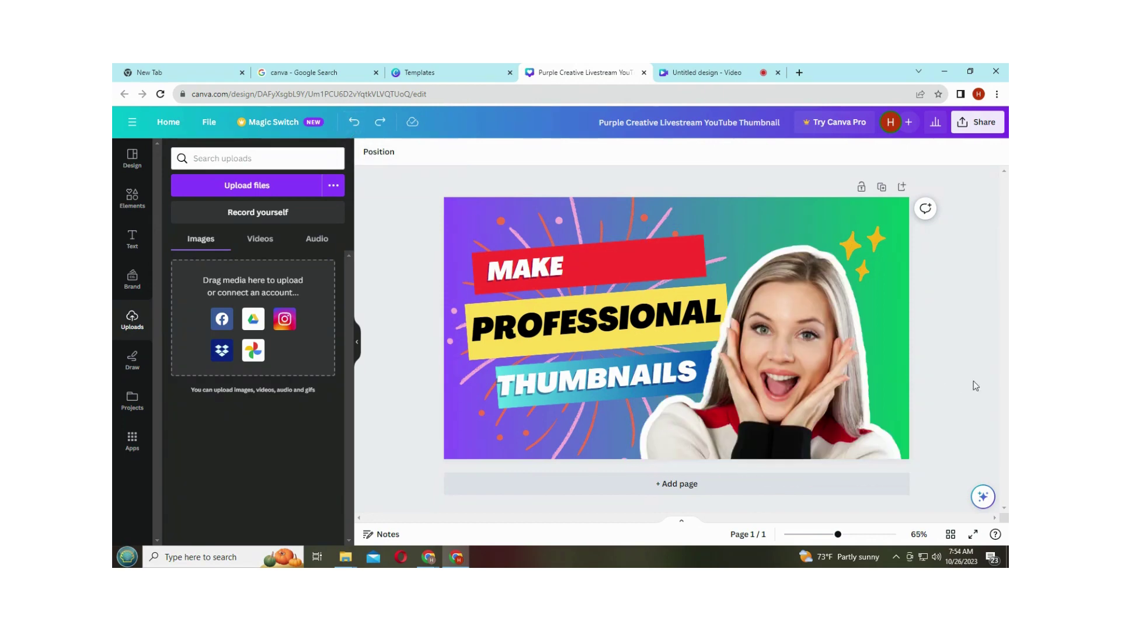
- Deselect the woman's photo and collapse the uploads side panel to view the finished thumbnail
left_click(812, 348)
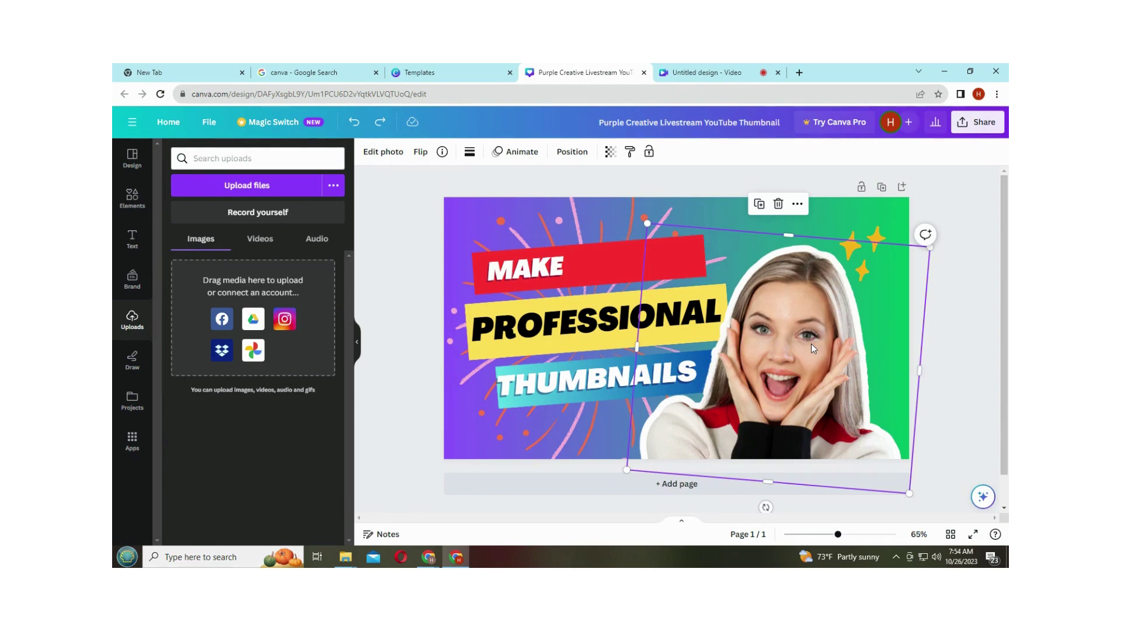
left_click(972, 378)
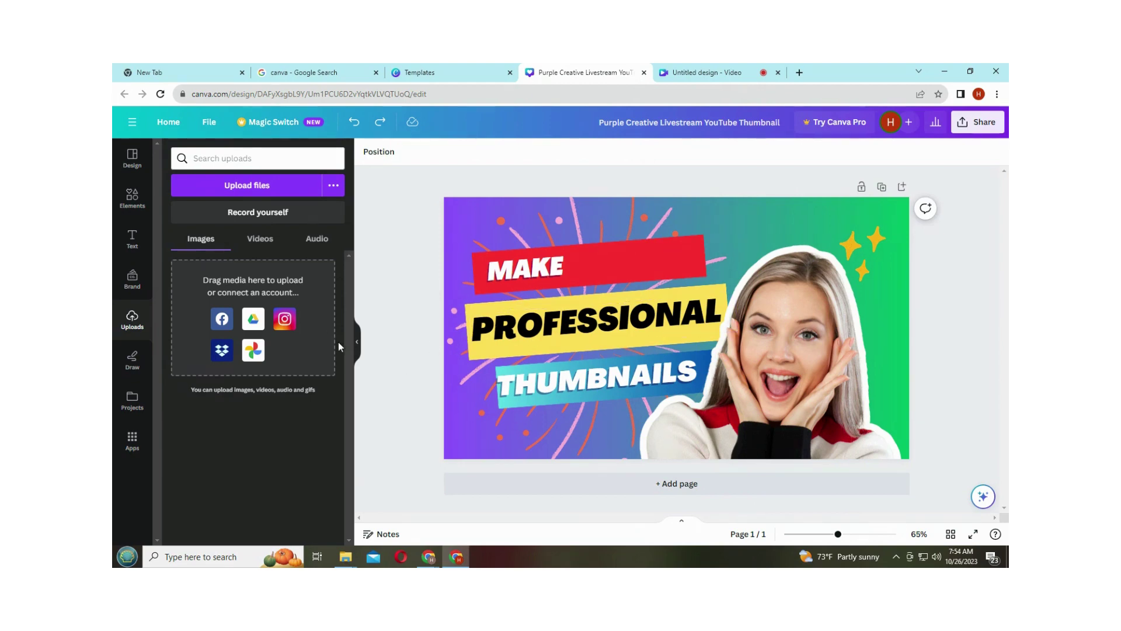
left_click(358, 344)
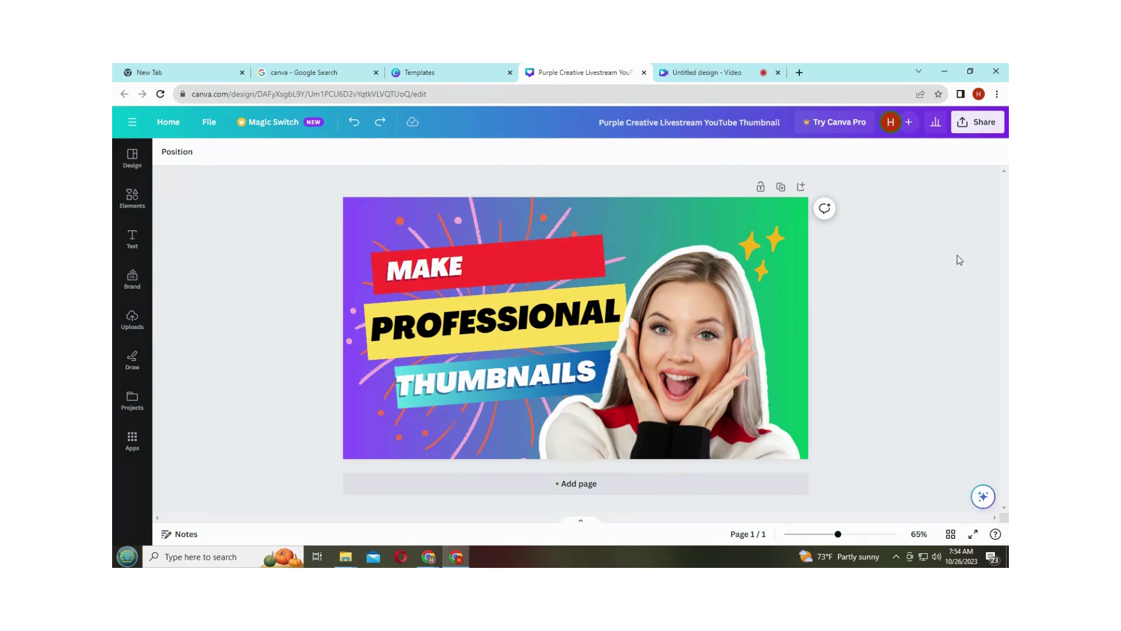
- Download the finished thumbnail as a PNG at 1,280 × 720 px
left_click(987, 129)
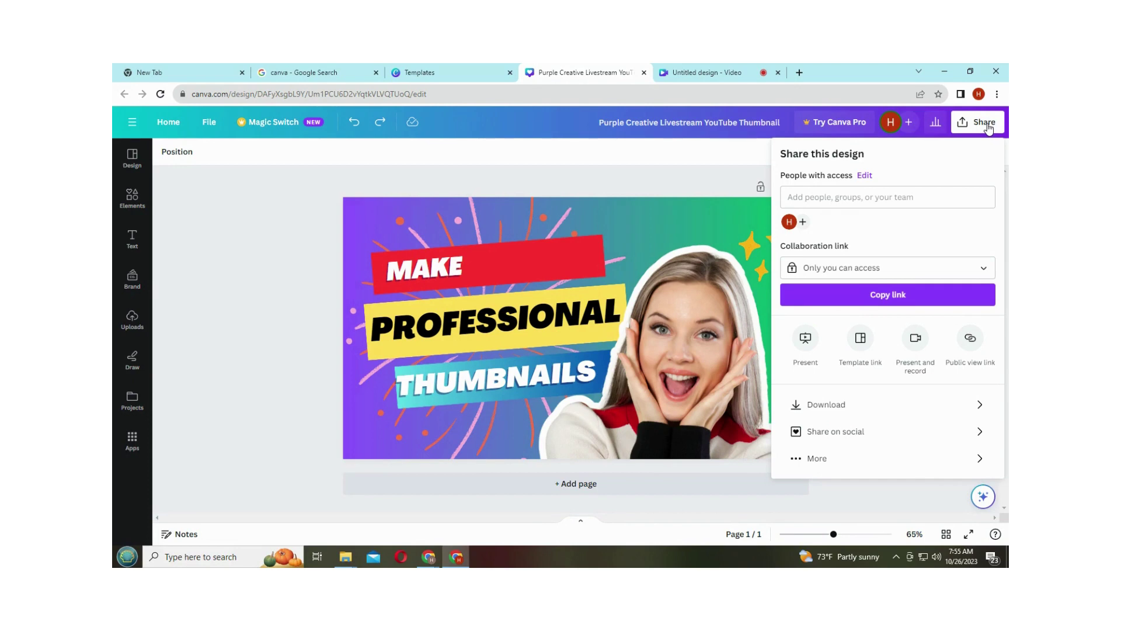
left_click(823, 407)
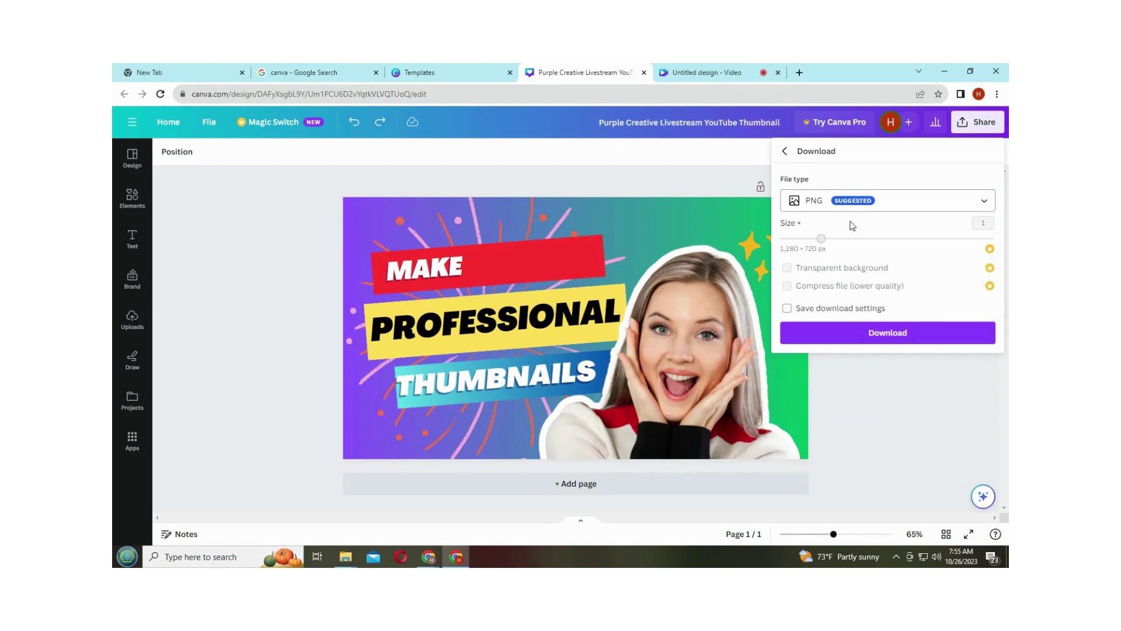
left_click(801, 201)
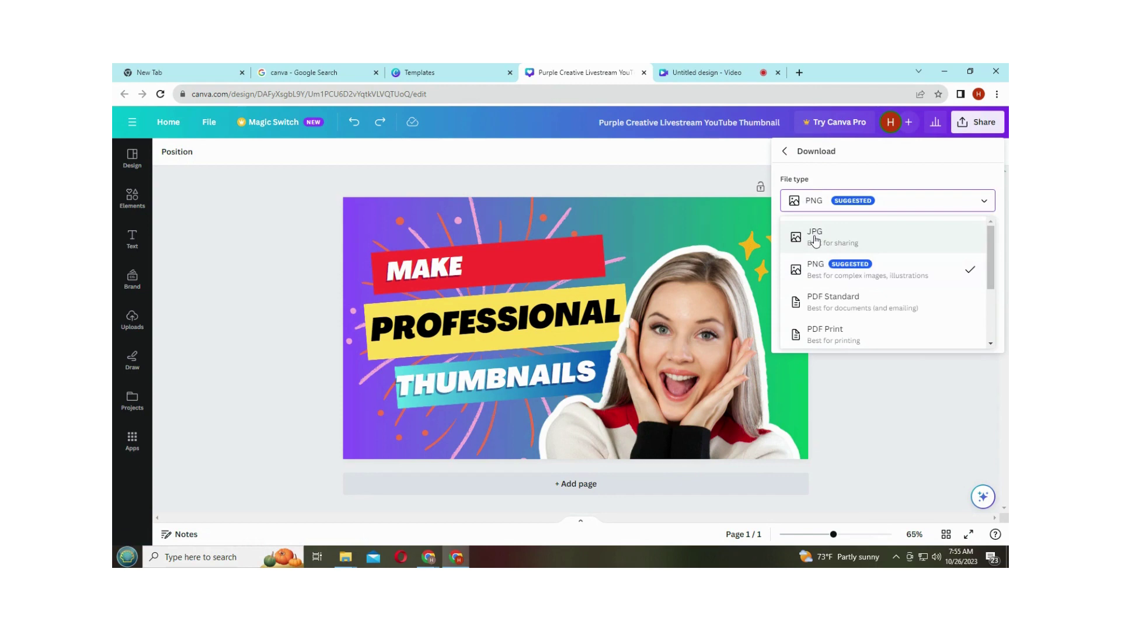
left_click(828, 206)
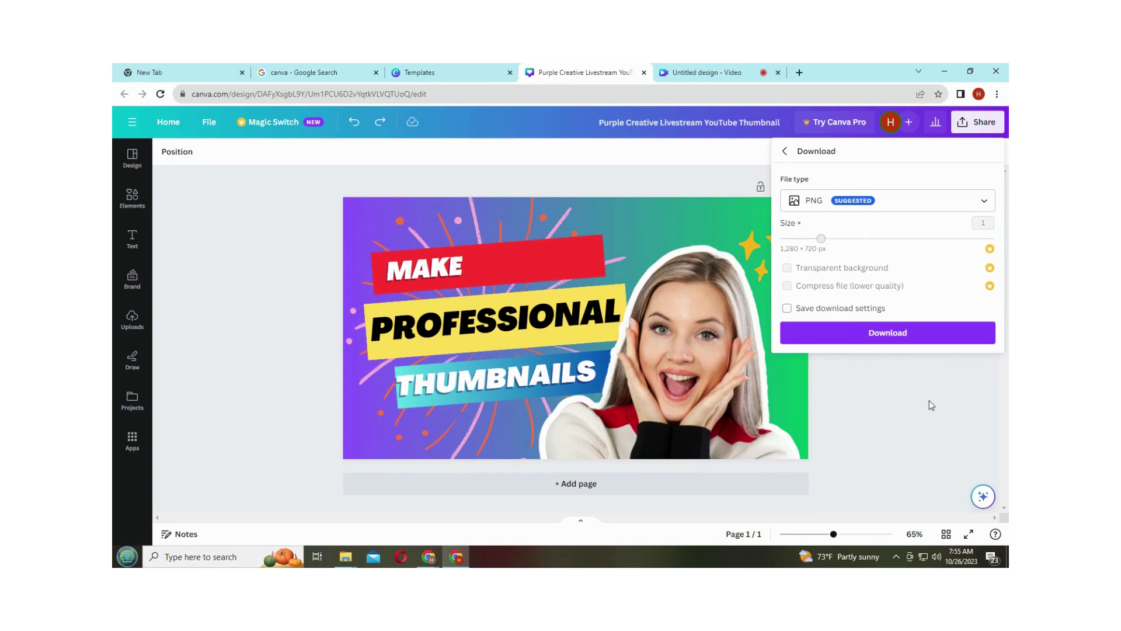
left_click(878, 332)
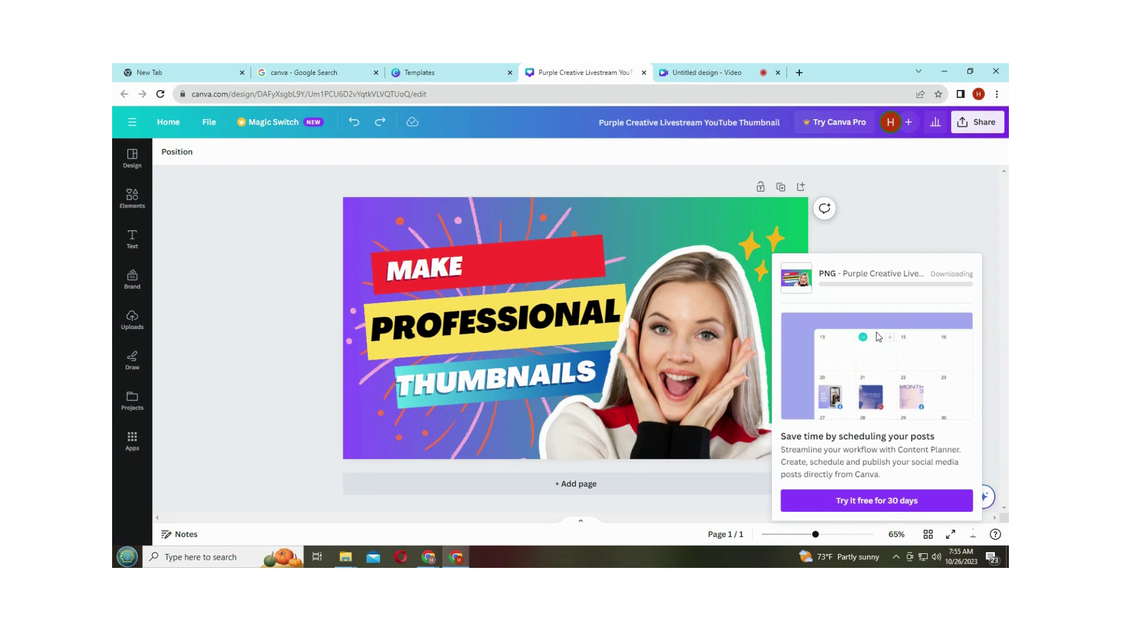